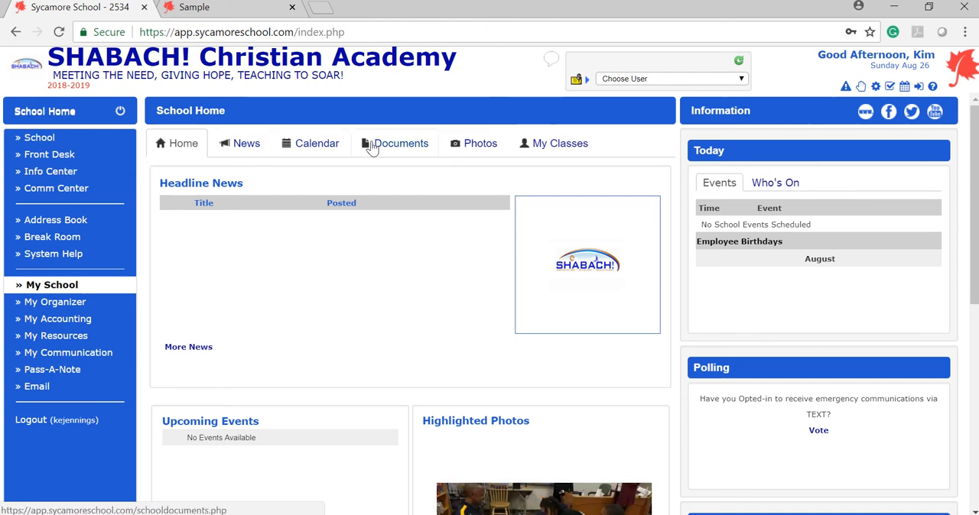
# View the class list from the school home page and again from the My School section
pyautogui.click(197, 153)
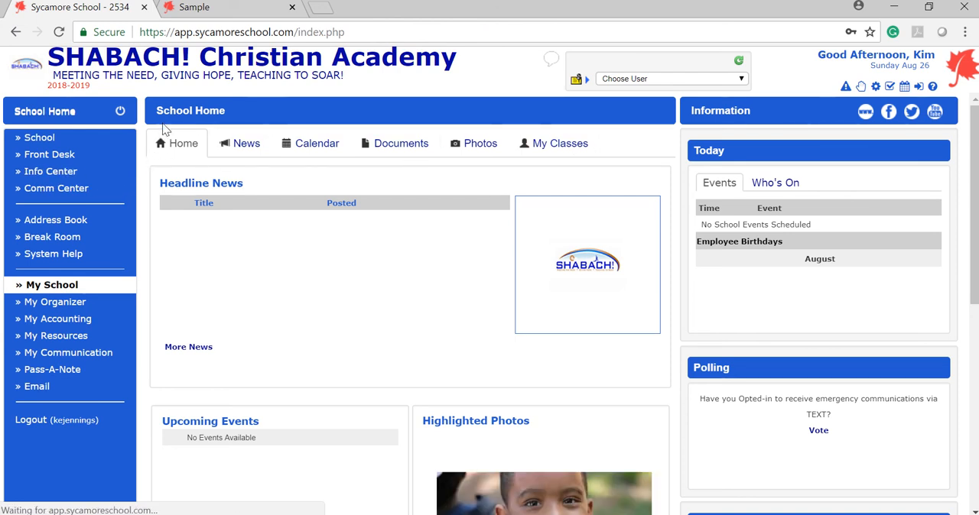
pyautogui.click(559, 144)
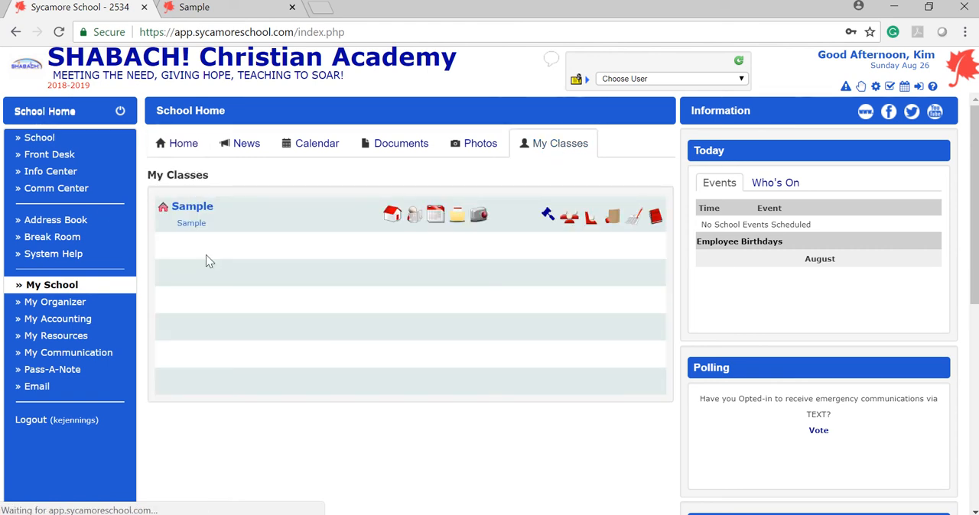
pyautogui.click(19, 292)
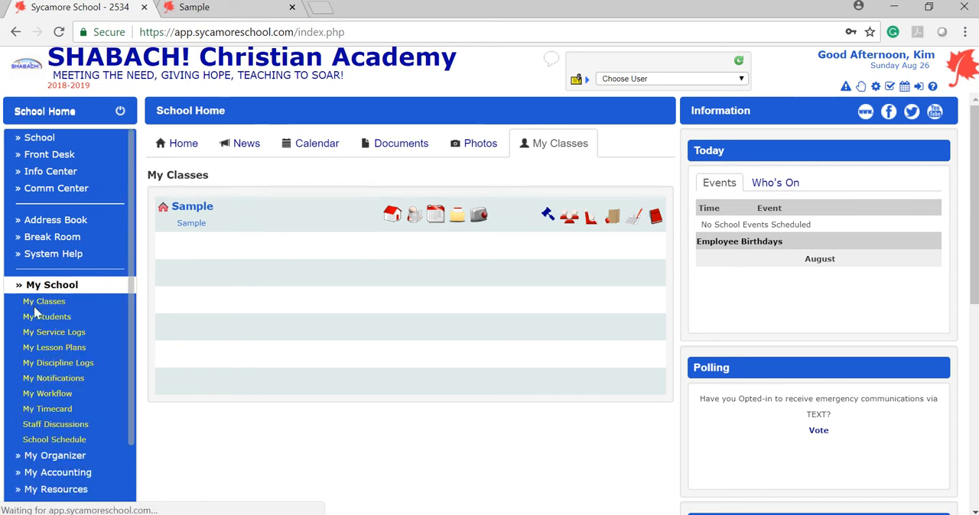
pyautogui.click(36, 302)
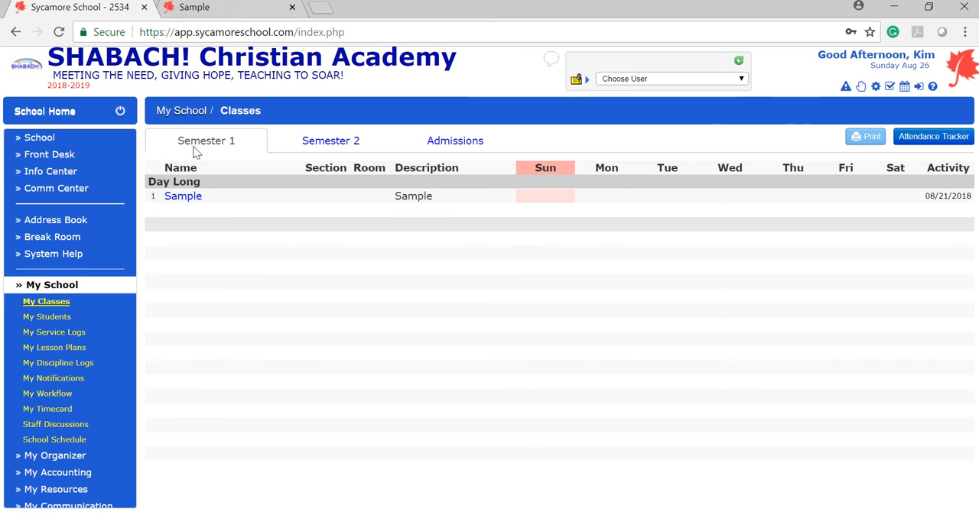
# Return to School Home and open the Sample class's home page from My Classes
pyautogui.click(52, 122)
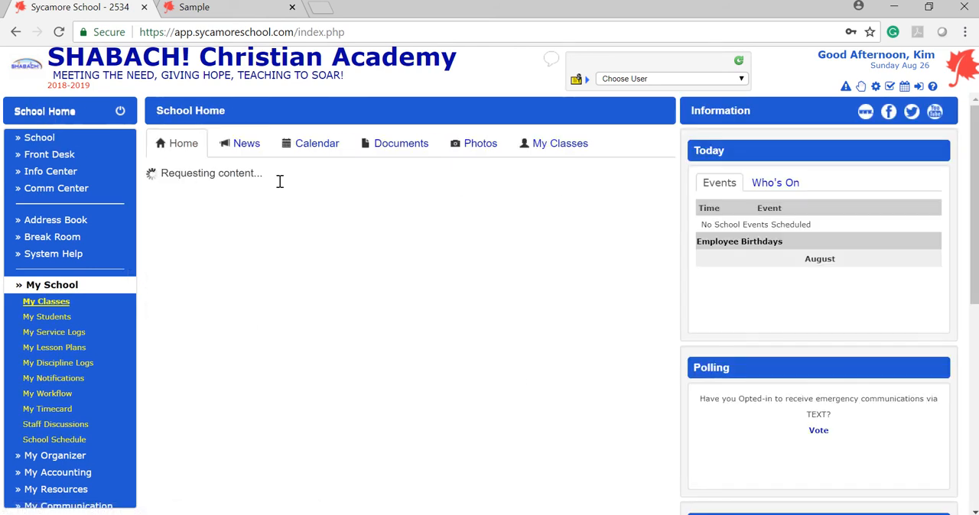
pyautogui.click(565, 151)
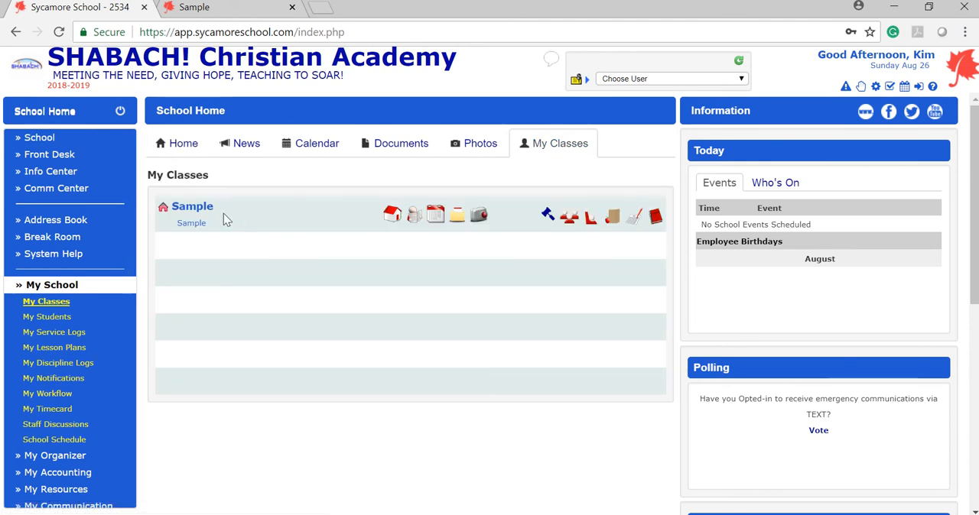
pyautogui.click(391, 220)
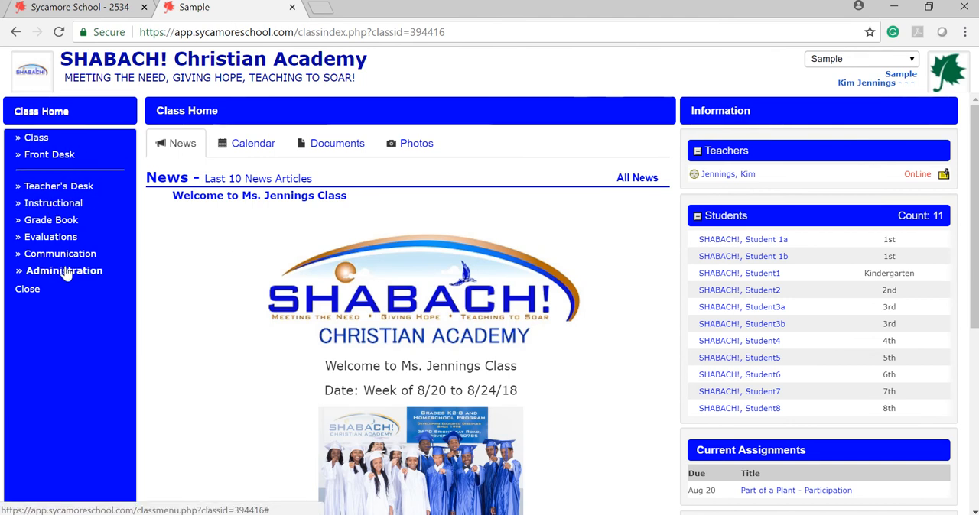
# Open the class's instructional lesson plans and list all months, followed by August only
pyautogui.click(28, 205)
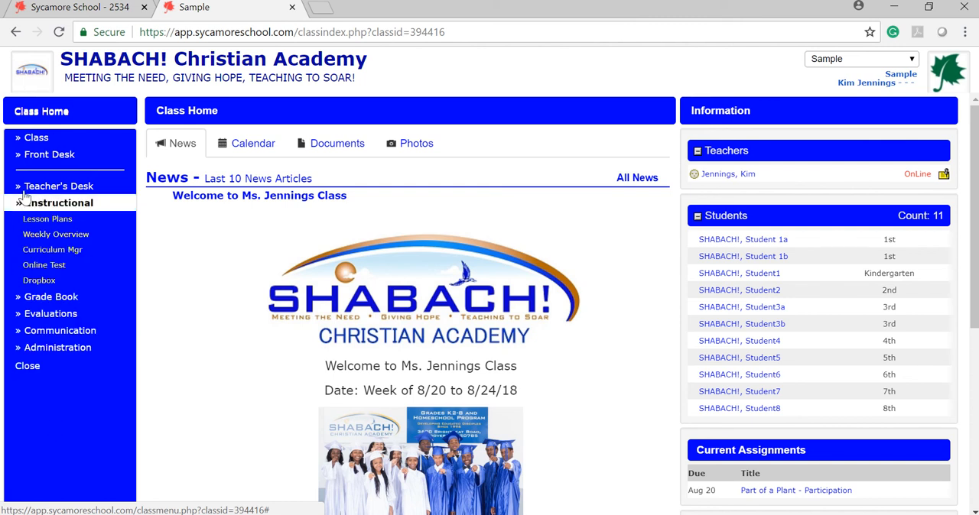
pyautogui.click(42, 220)
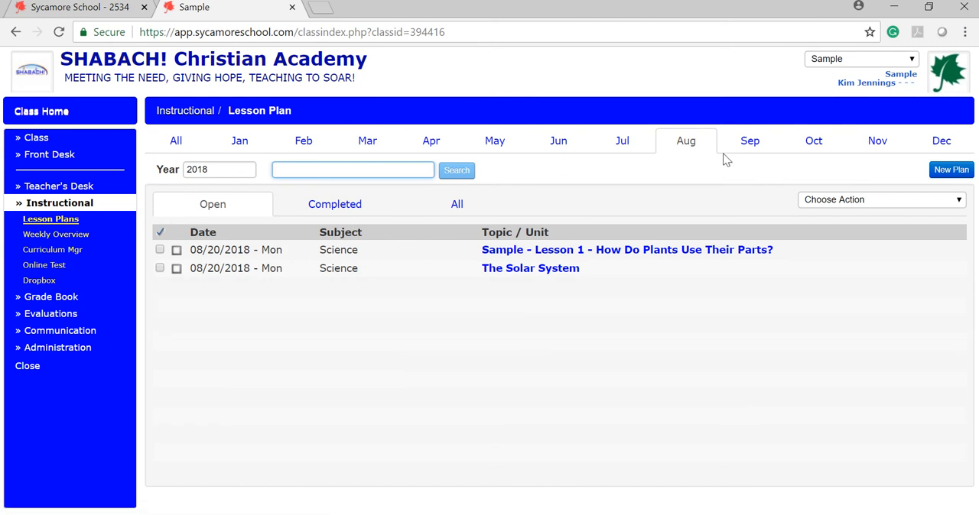
pyautogui.click(171, 149)
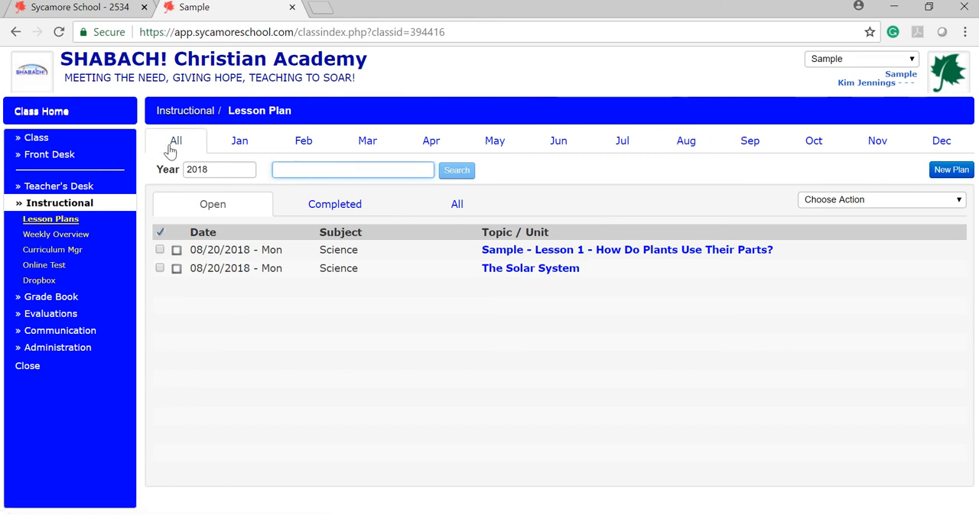
pyautogui.moveTo(419, 23)
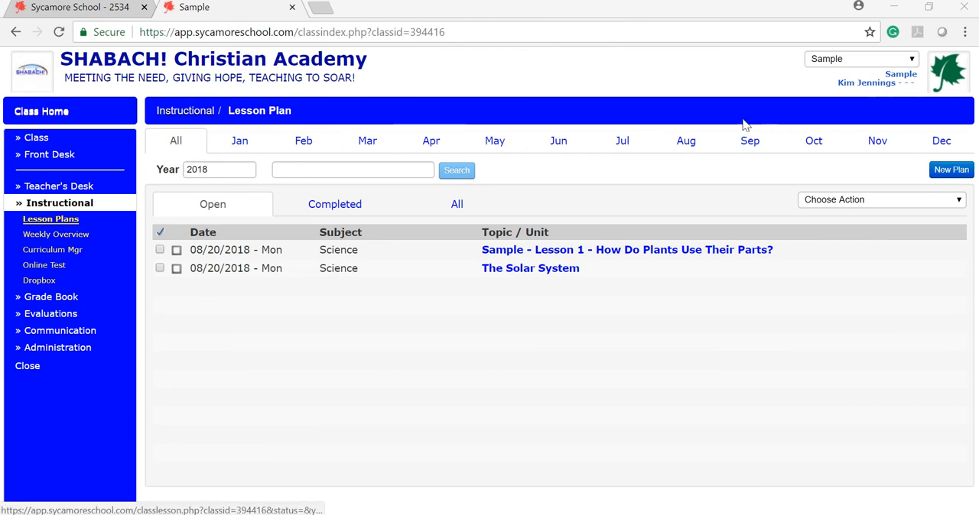
pyautogui.click(688, 143)
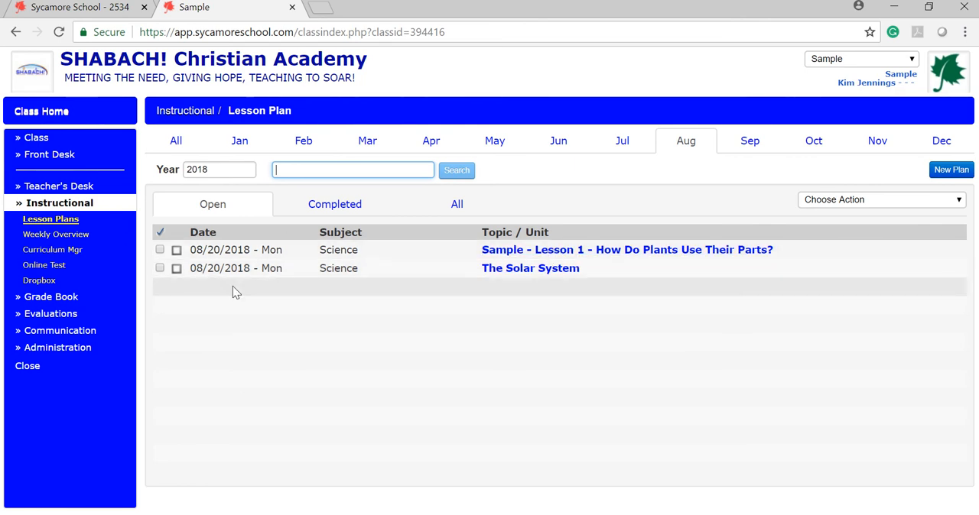
# Start a new lesson plan and maximize its window
pyautogui.click(949, 171)
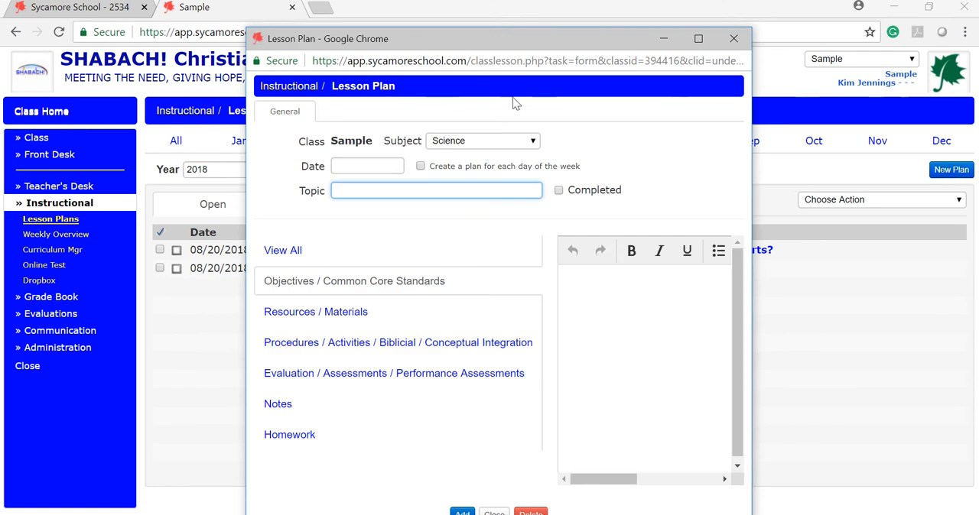
pyautogui.moveTo(517, 43); pyautogui.dragTo(543, 31)
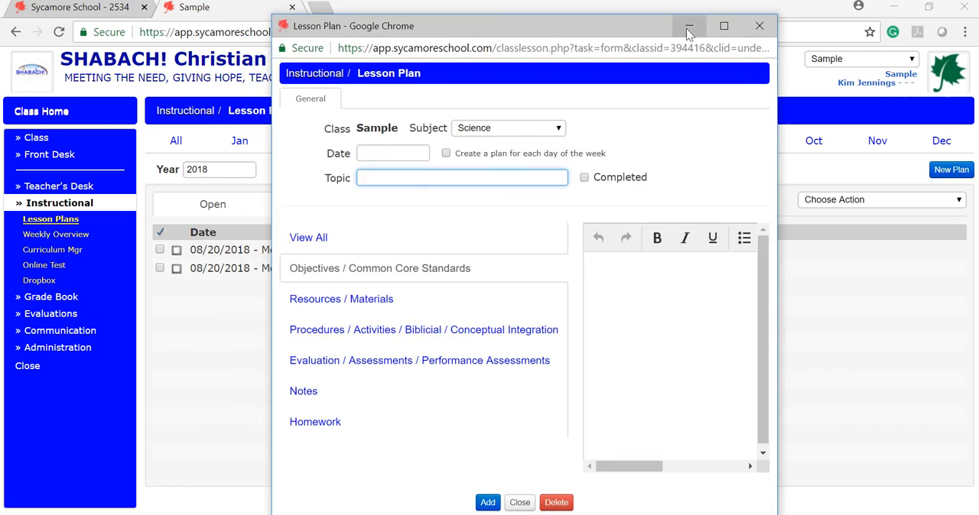
pyautogui.click(725, 26)
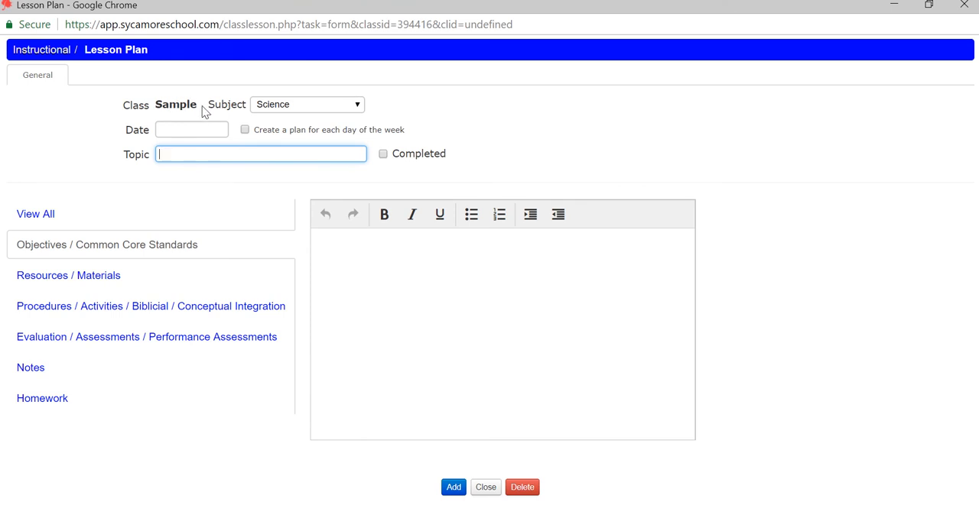
pyautogui.click(407, 21)
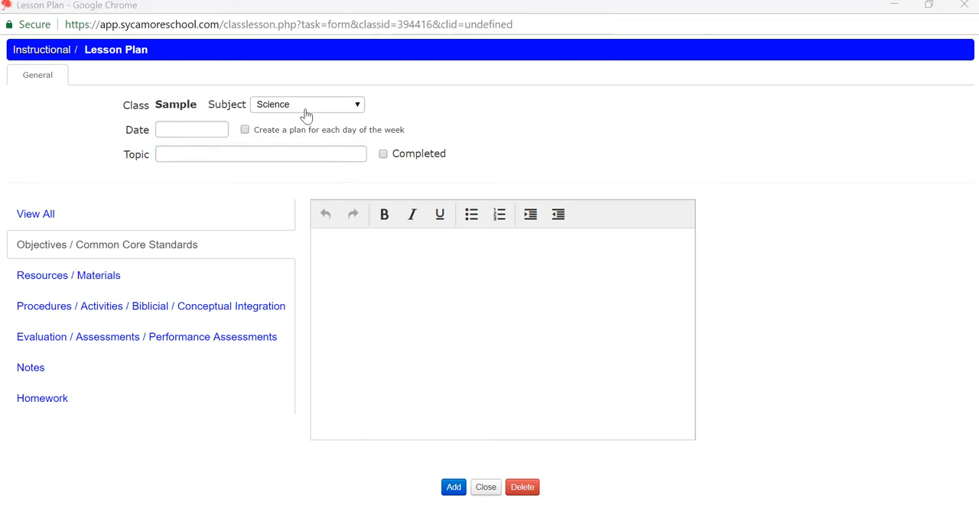
# Keep Science as the lesson plan's subject and set its date to 08/27/2018
pyautogui.click(358, 107)
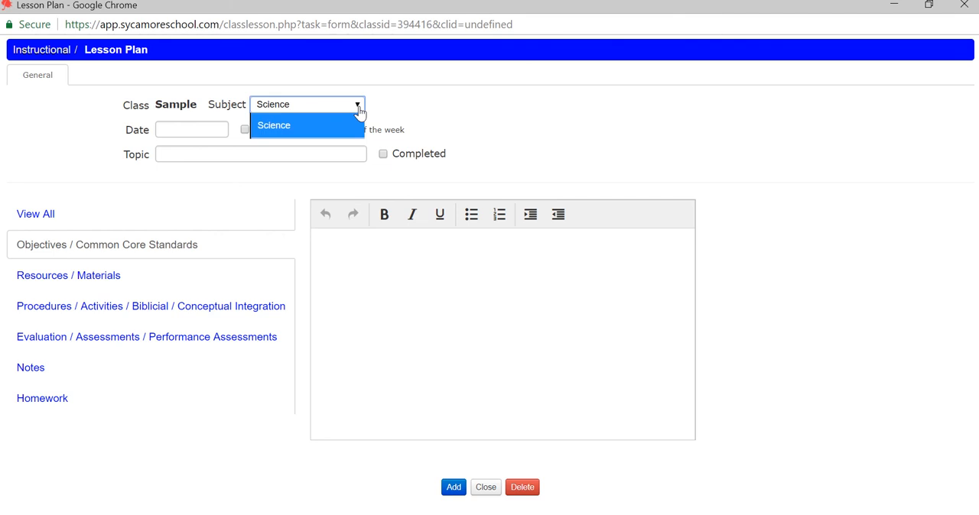
pyautogui.click(178, 127)
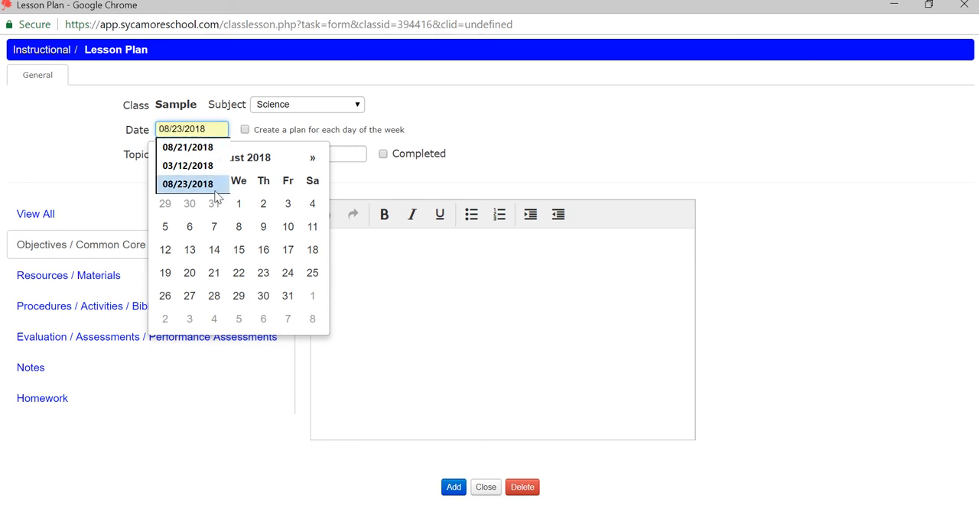
pyautogui.click(189, 304)
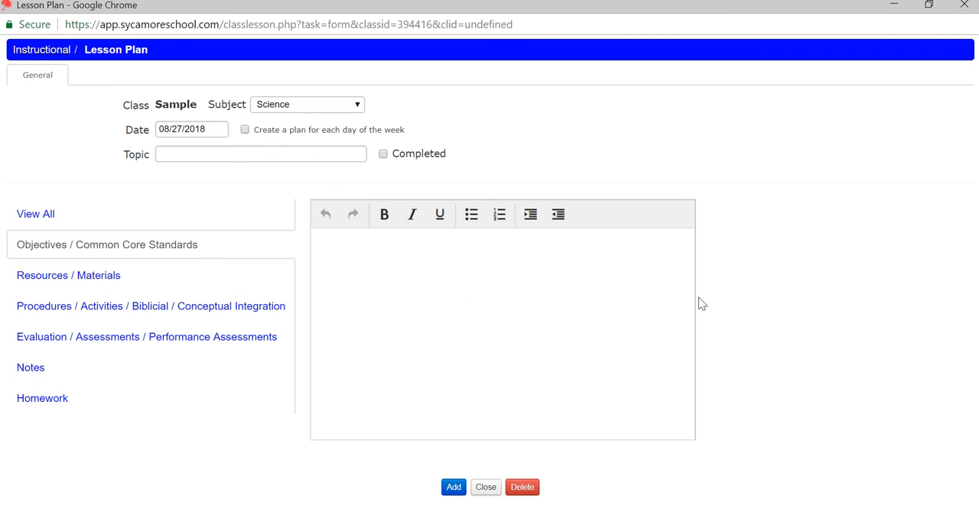
# Set the topic to "Sample 2 - Parts of a Plant" and add the lesson plan
pyautogui.click(178, 152)
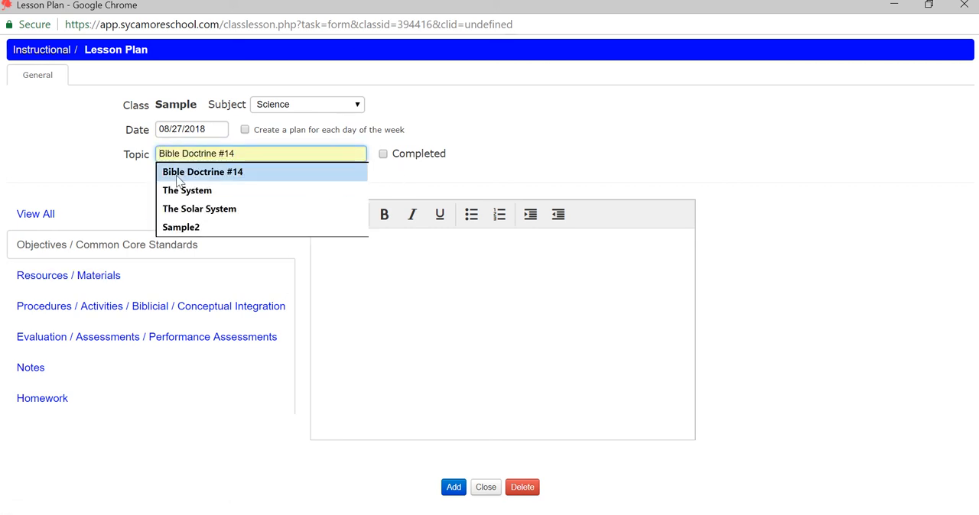
pyautogui.write('Pa')
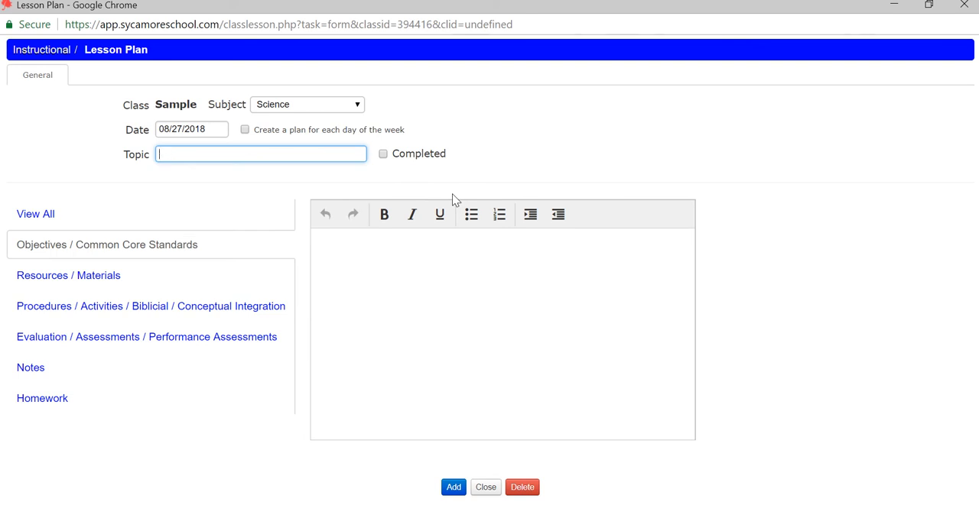
pyautogui.write('Samp')
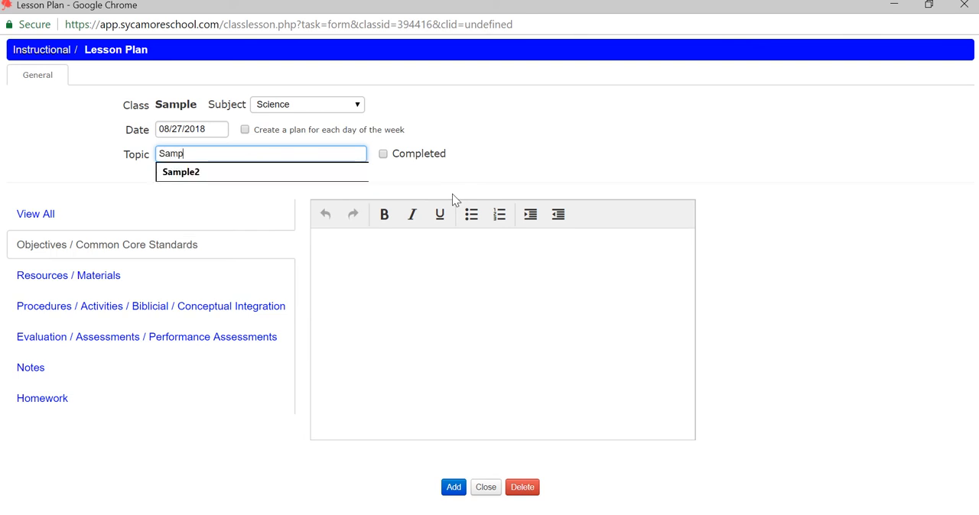
pyautogui.write('le 2 - Parts of a Plant')
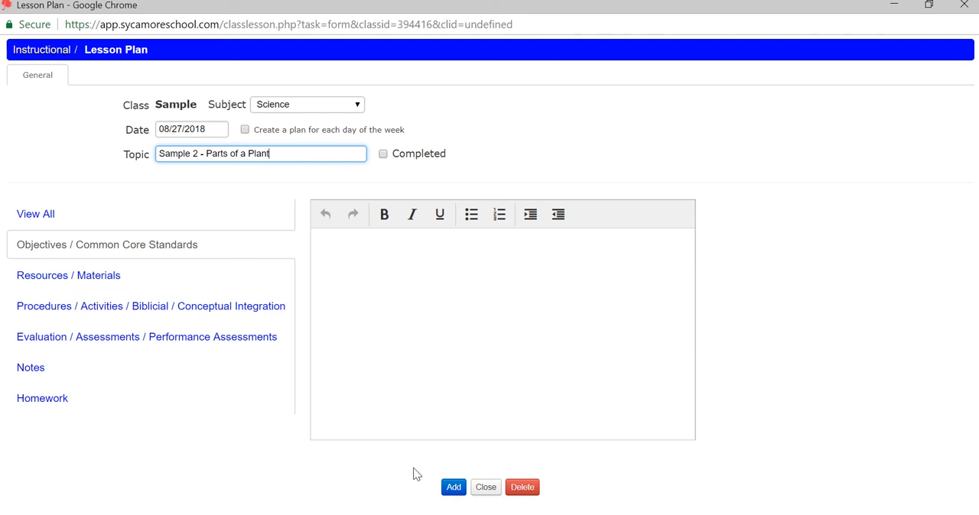
pyautogui.click(455, 488)
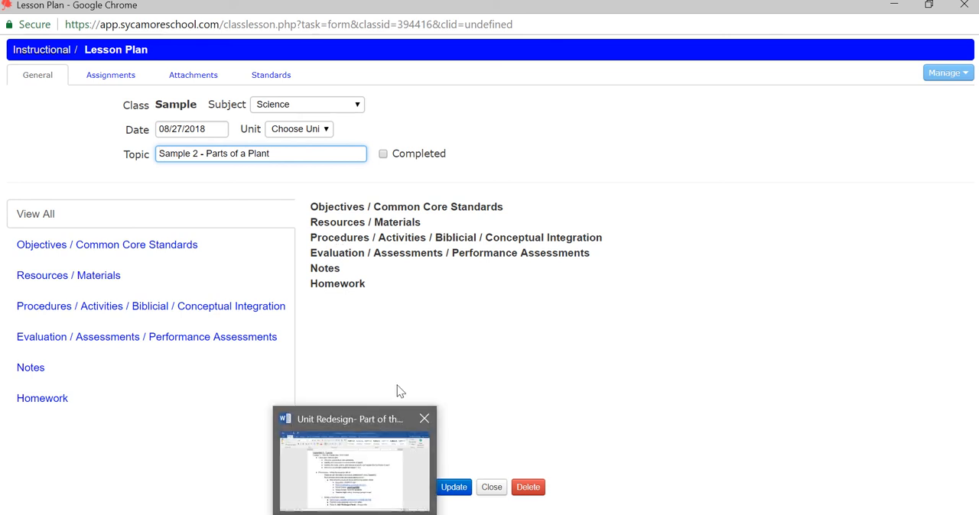
# Switch to the Unit Redesign document in Word, review its Parts of a Plant lesson content, and return to the lesson plan
pyautogui.click(356, 514)
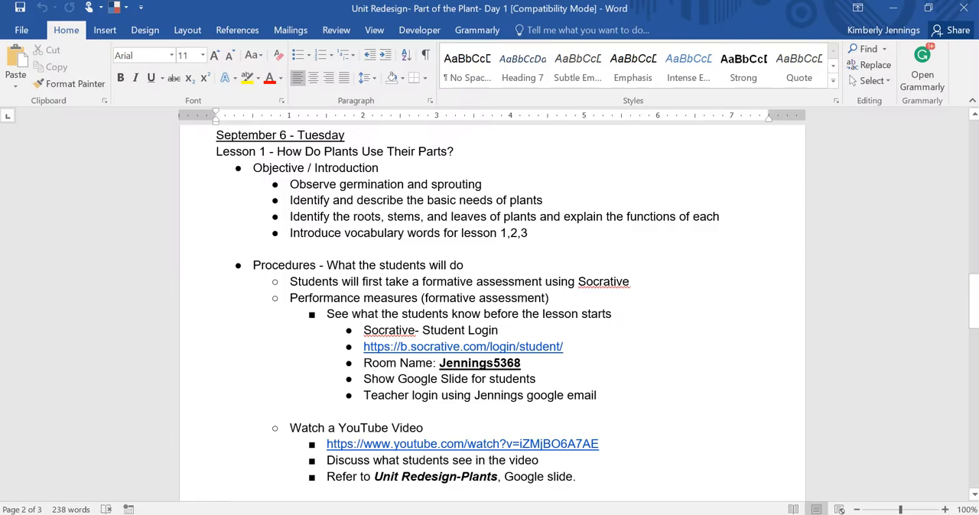
pyautogui.scroll(2, 429, 372)
pyautogui.scroll(6, 429, 373)
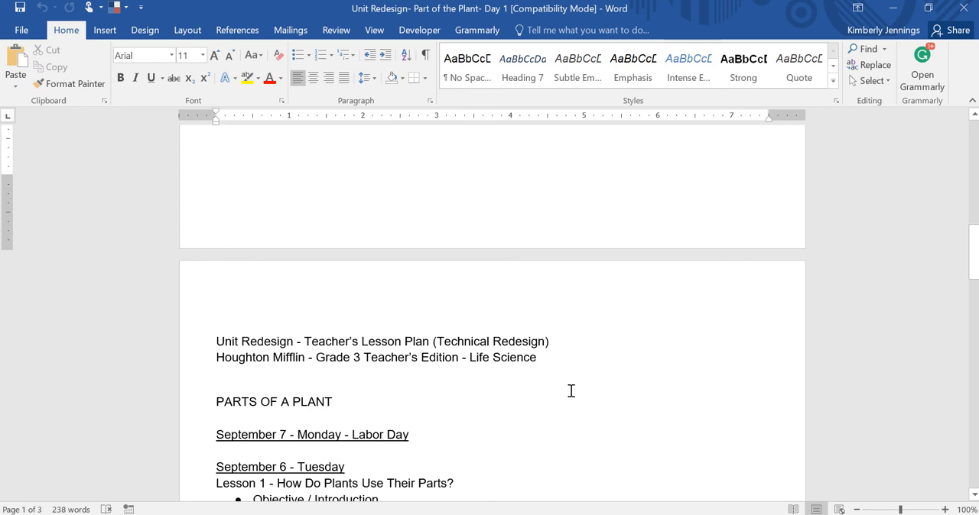
pyautogui.scroll(-2, 384, 367)
pyautogui.scroll(-5, 384, 368)
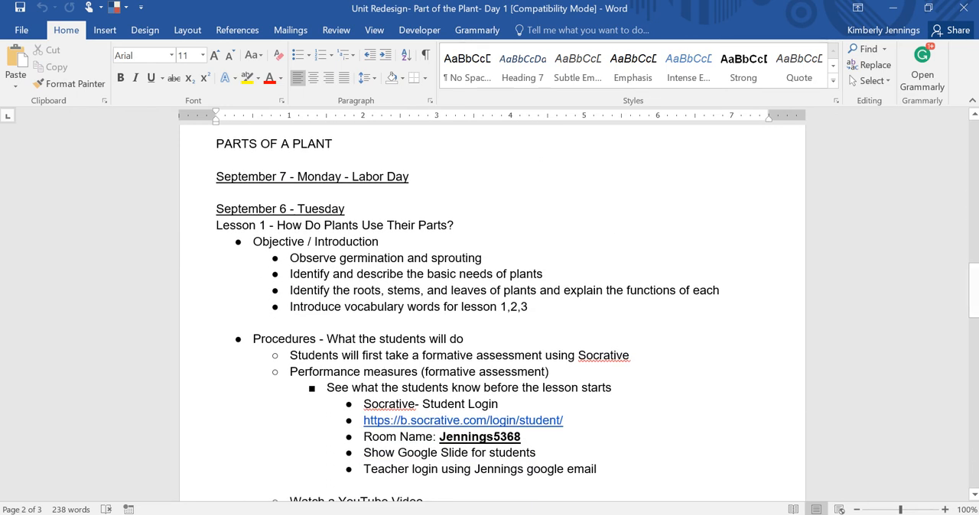
pyautogui.click(588, 481)
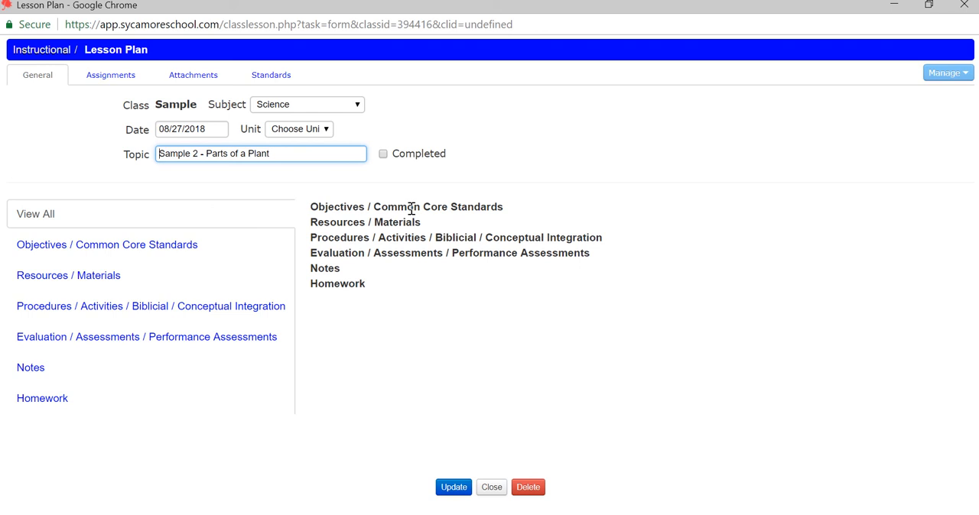
# Enter "Learn parts of a plant" under Objectives / Common Core Standards and close the lesson plan without saving
pyautogui.click(68, 247)
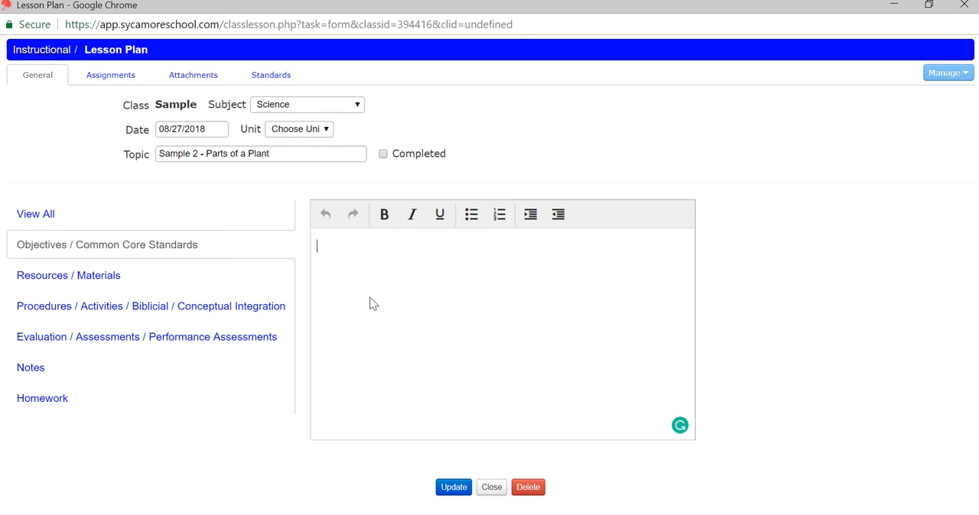
pyautogui.write('lea')
pyautogui.write('Learn pa')
pyautogui.write('rts of a plant')
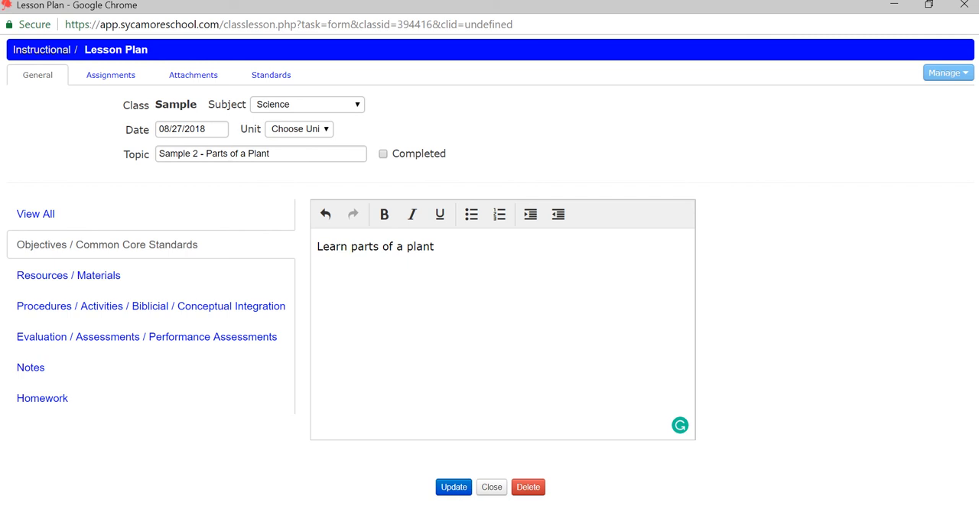
pyautogui.click(491, 488)
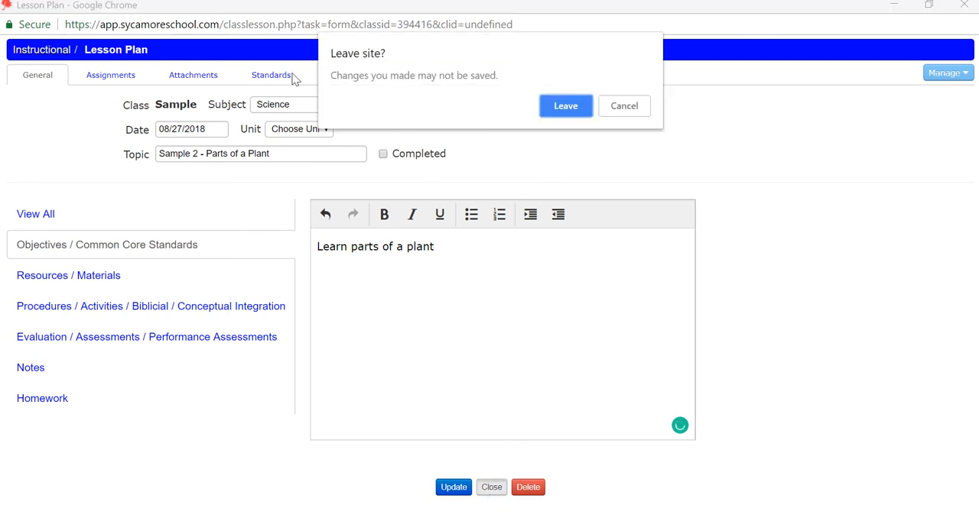
pyautogui.click(566, 106)
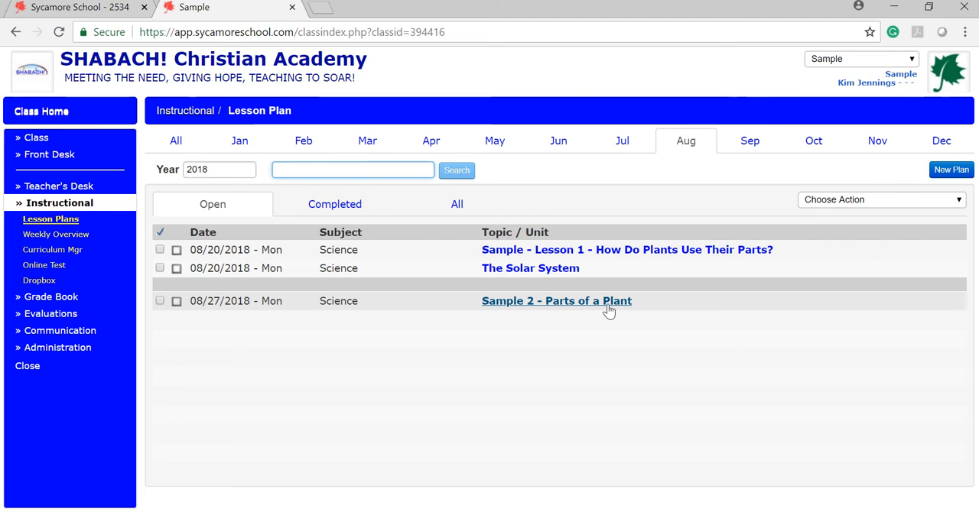
# Reopen the "Sample 2 - Parts of a Plant" plan in a maximized window and open its Objectives / Common Core Standards section
pyautogui.click(609, 304)
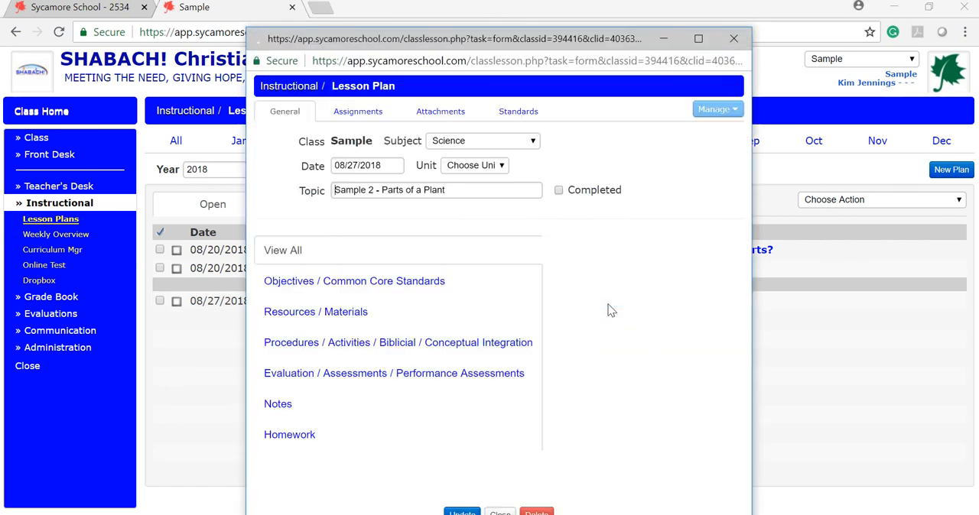
pyautogui.click(698, 39)
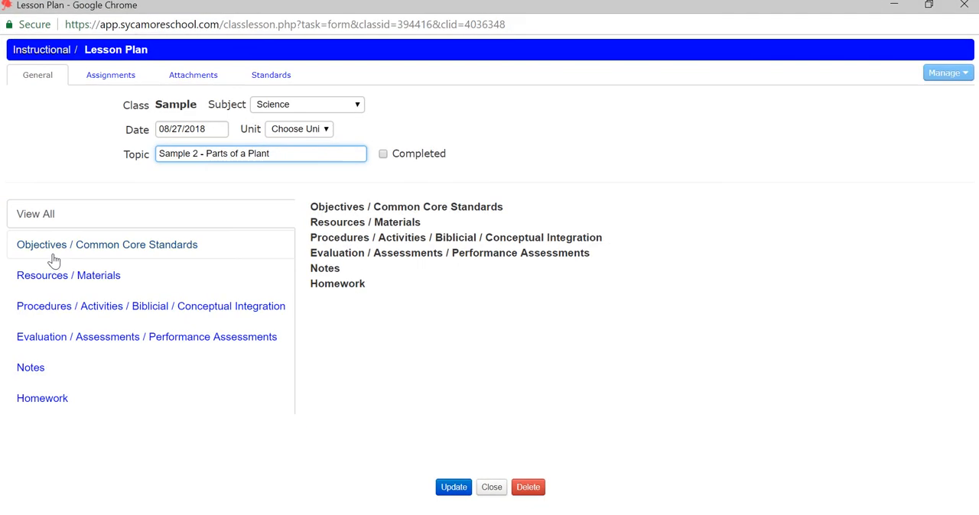
pyautogui.click(62, 249)
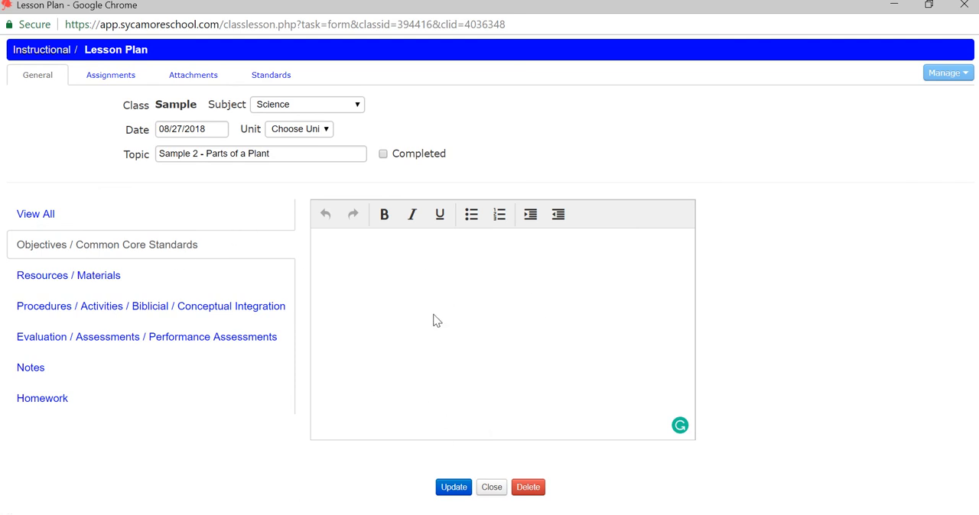
# Bring up the Unit Redesign document in Word and place the reduced lesson plan window over its right-hand part
pyautogui.click(449, 488)
pyautogui.click(892, 7)
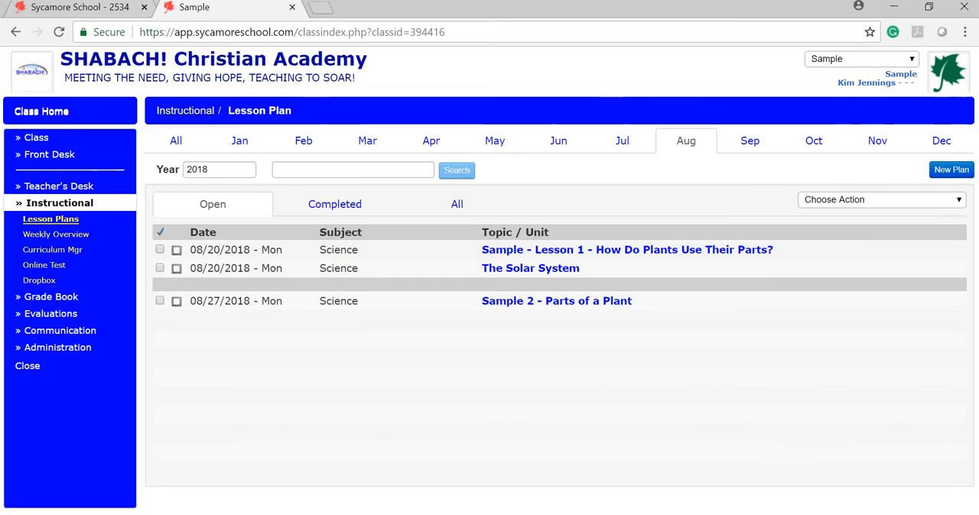
pyautogui.click(200, 514)
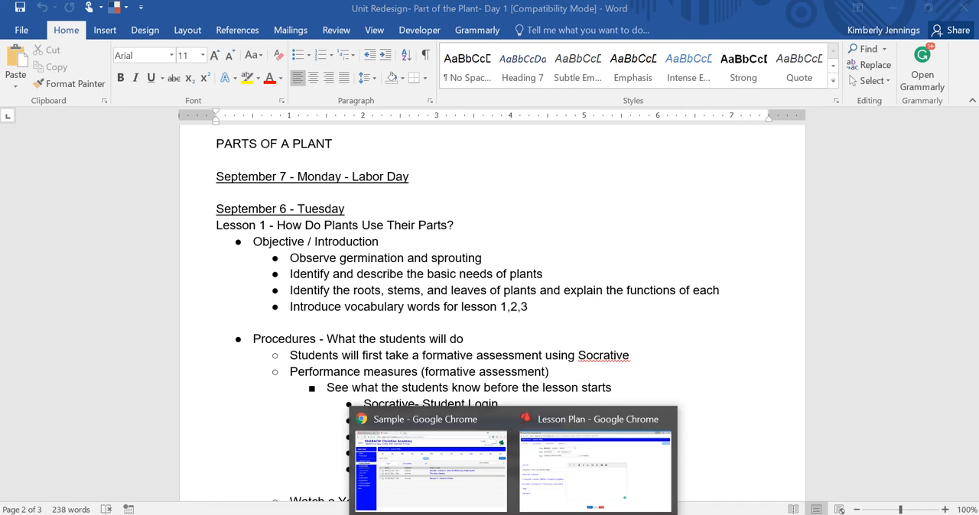
pyautogui.moveTo(612, 461)
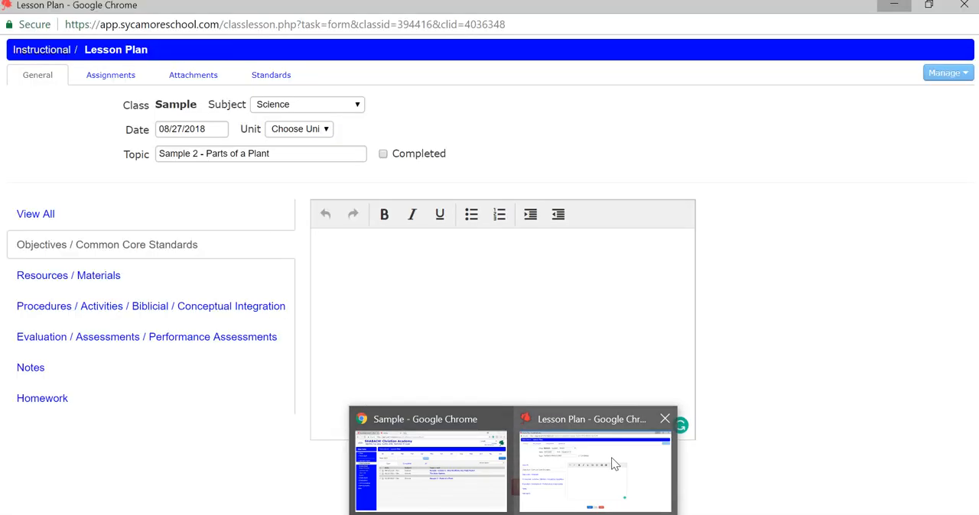
pyautogui.click(572, 482)
pyautogui.click(928, 6)
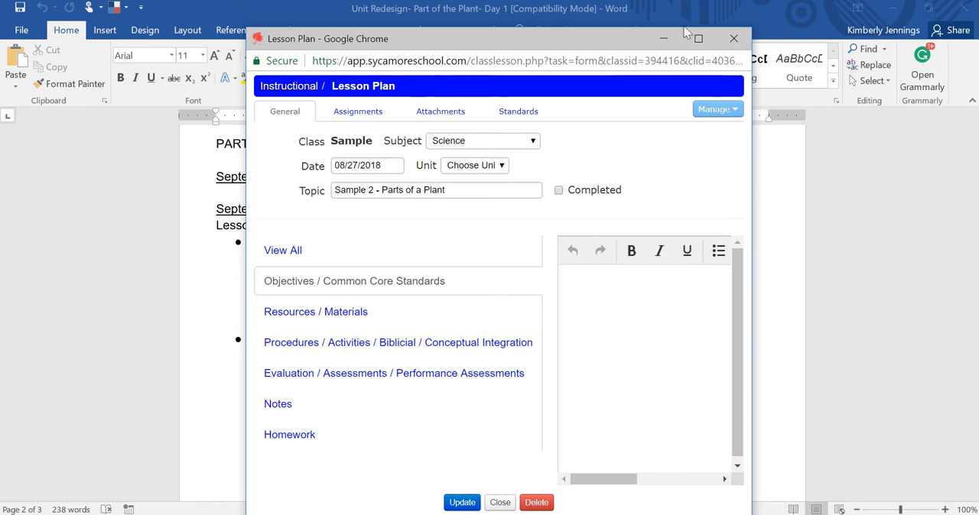
pyautogui.moveTo(556, 42); pyautogui.dragTo(811, 12)
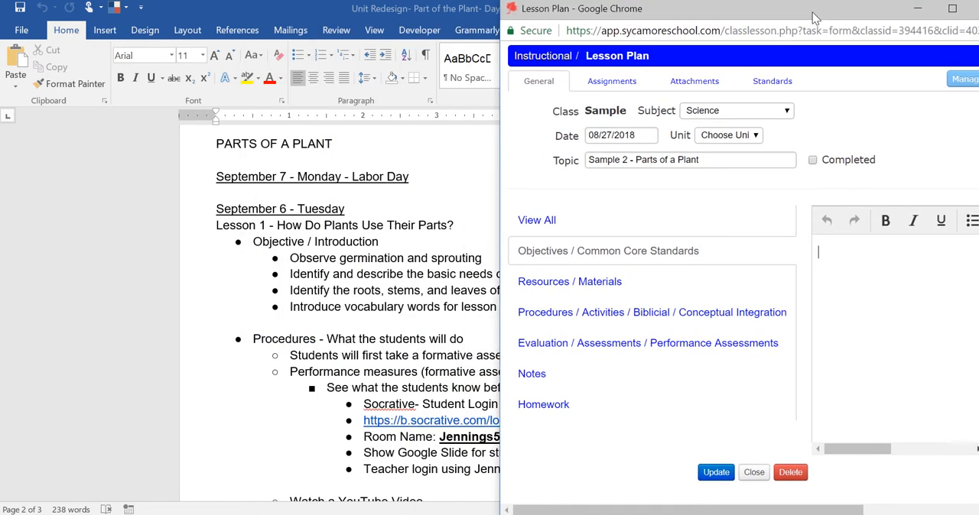
# In the Word document, copy the four Objective / Introduction bullets, from "Observe germination and sprouting" to "Introduce vocabulary words for lesson 1,2,3"
pyautogui.click(367, 284)
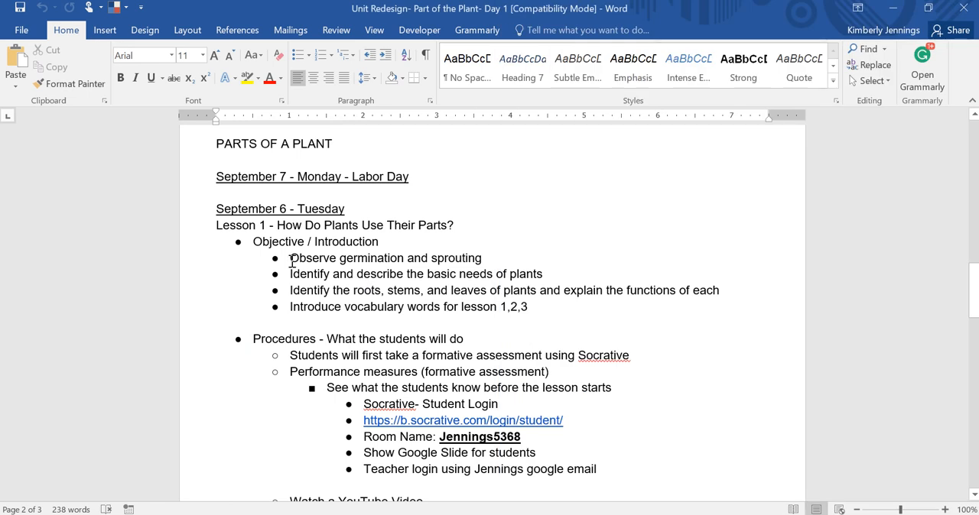
pyautogui.moveTo(502, 307); pyautogui.dragTo(271, 255)
pyautogui.hotkey('ctrl', 'c')
pyautogui.rightClick(346, 281)
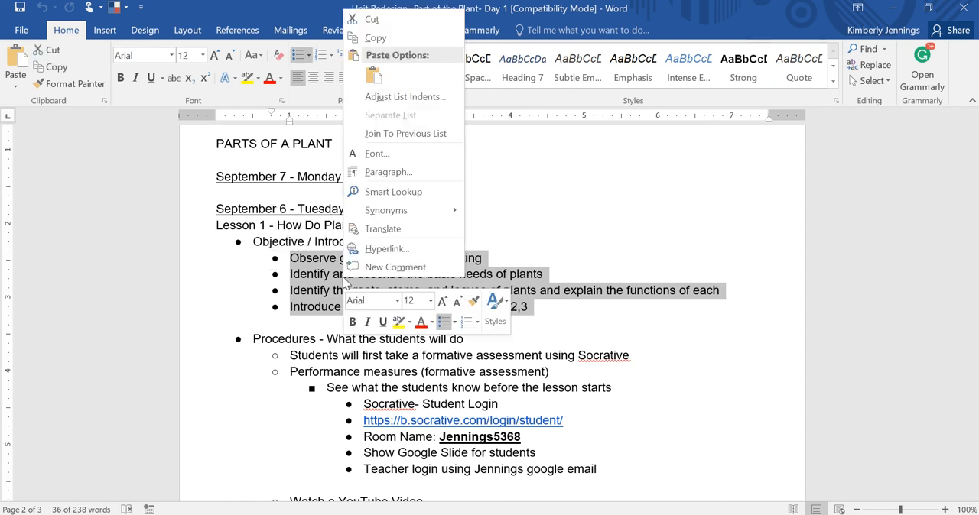
pyautogui.click(422, 39)
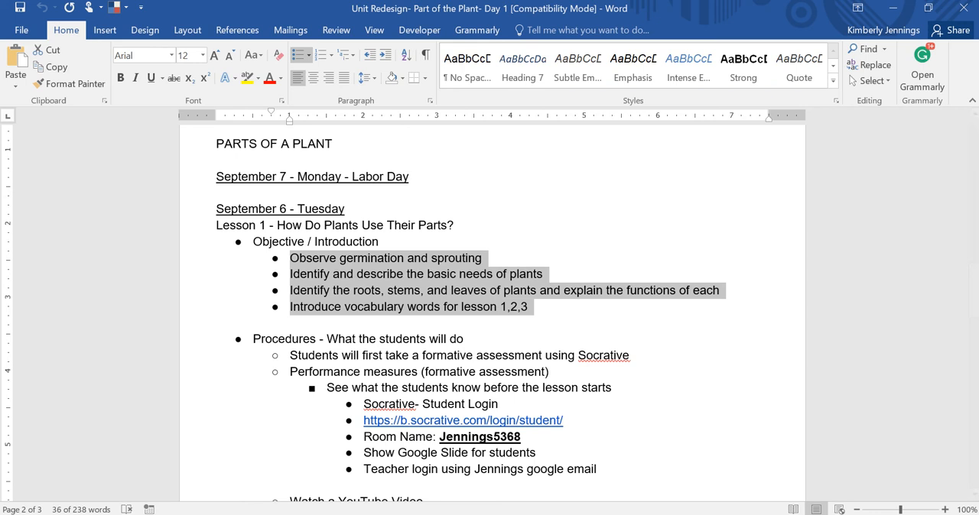
# Return to the lesson plan in a maximized window and paste the copied bullets into Objectives / Common Core Standards
pyautogui.click(513, 514)
pyautogui.click(599, 485)
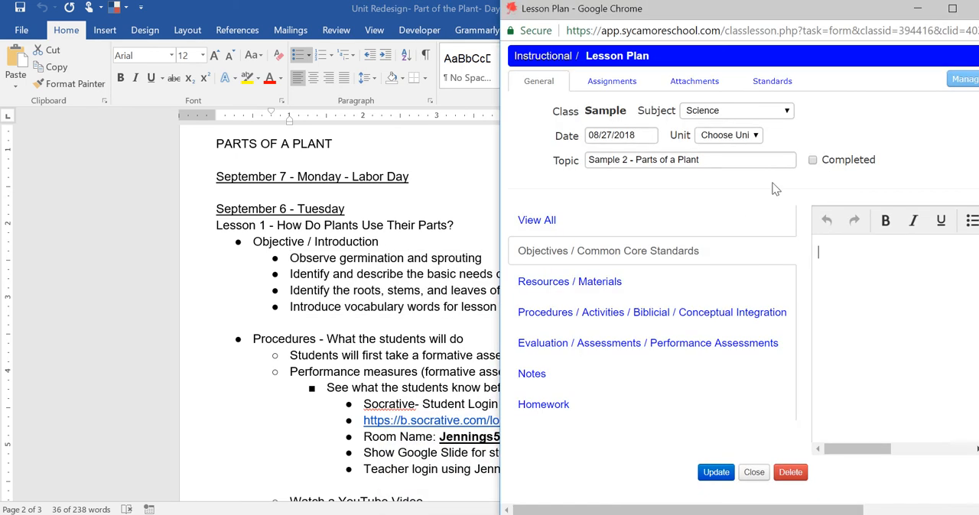
pyautogui.click(952, 8)
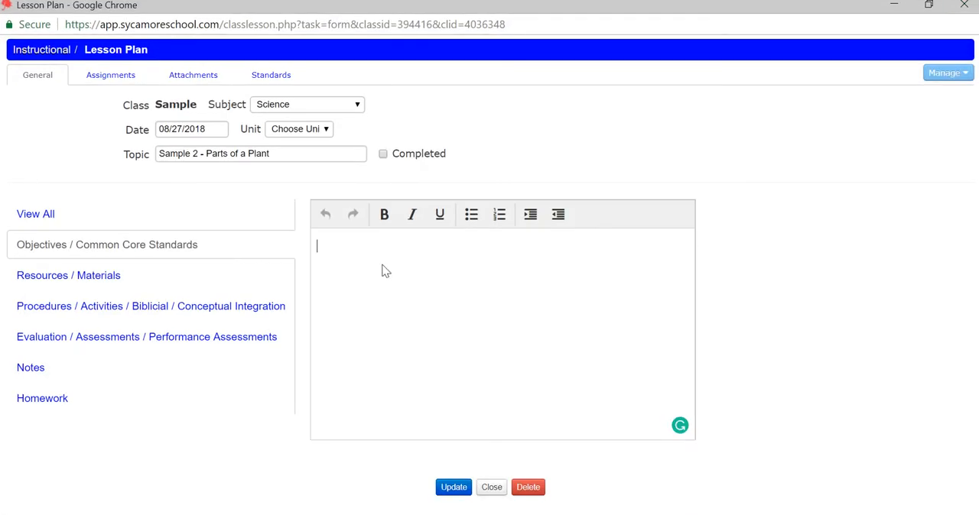
pyautogui.rightClick(382, 265)
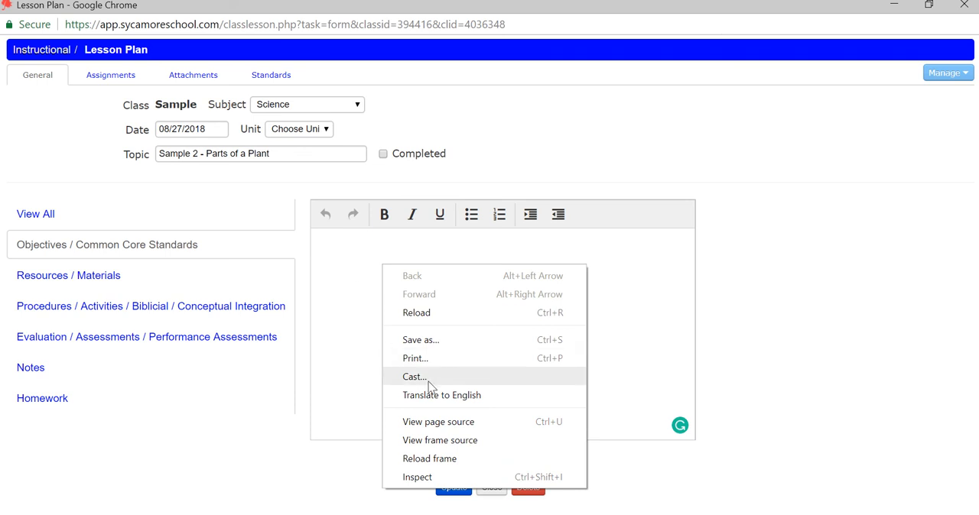
pyautogui.rightClick(345, 275)
pyautogui.click(591, 304)
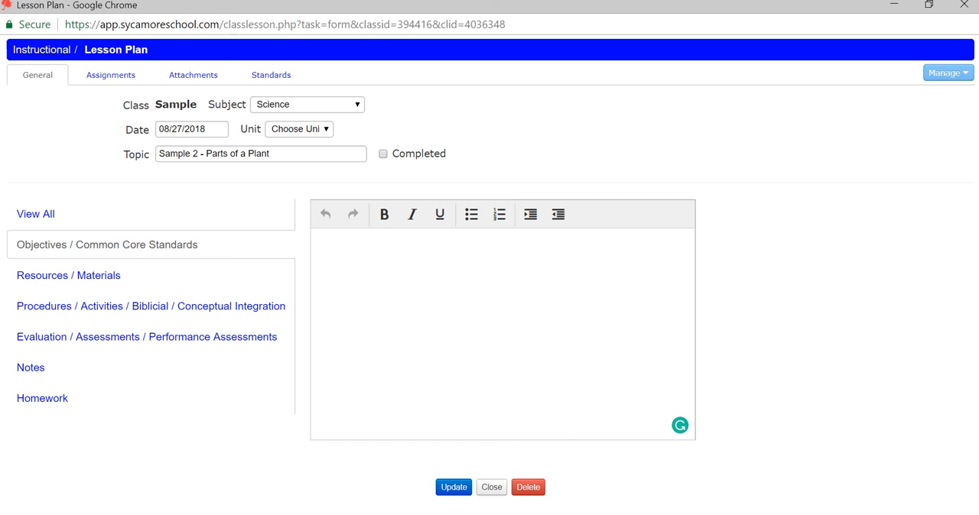
pyautogui.hotkey('ctrl', 'v')
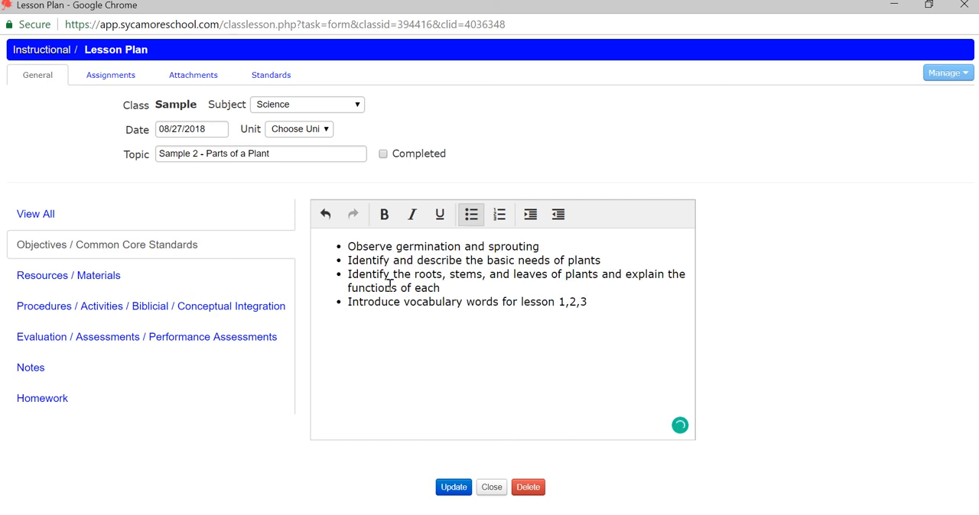
# Back in Word, copy the Procedures bullets from "Students will first take a formative assessment using Socrative" through the teacher login line
pyautogui.click(929, 6)
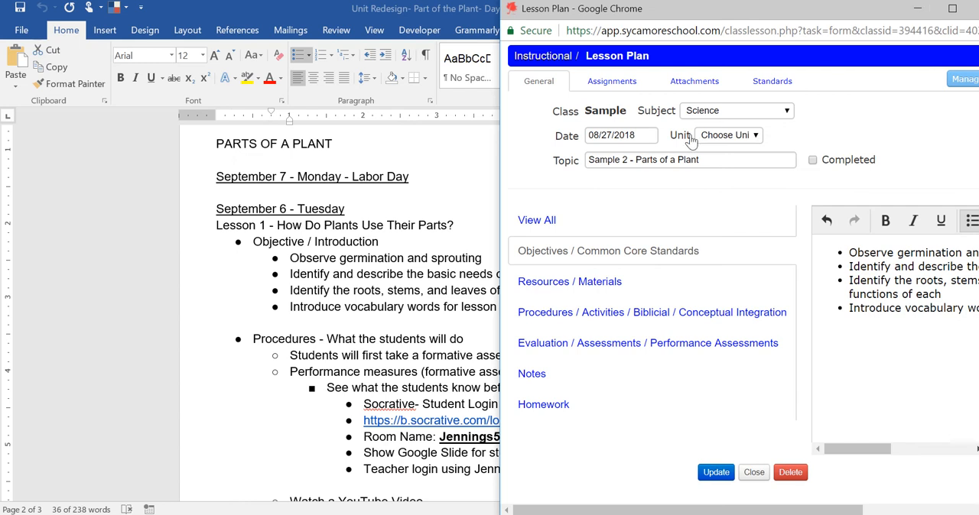
pyautogui.click(411, 379)
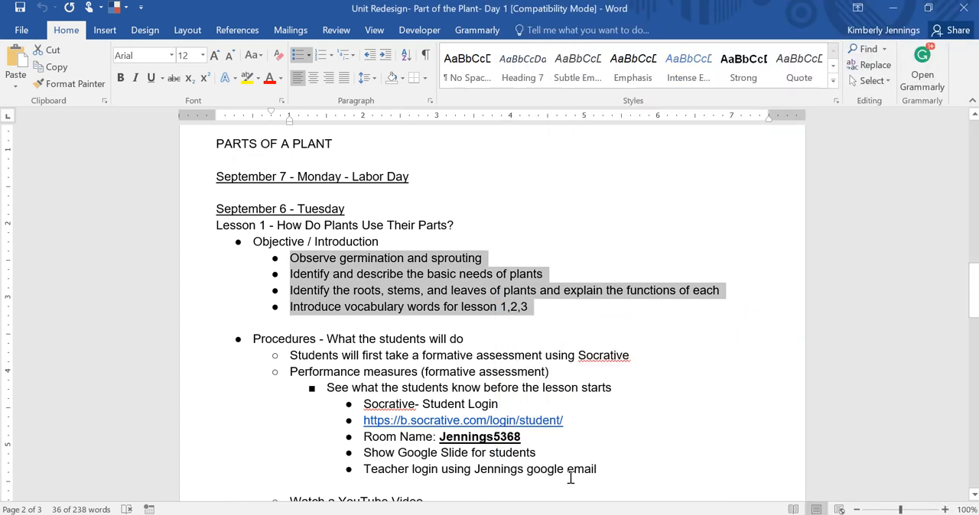
pyautogui.moveTo(599, 469); pyautogui.dragTo(305, 357)
pyautogui.rightClick(306, 362)
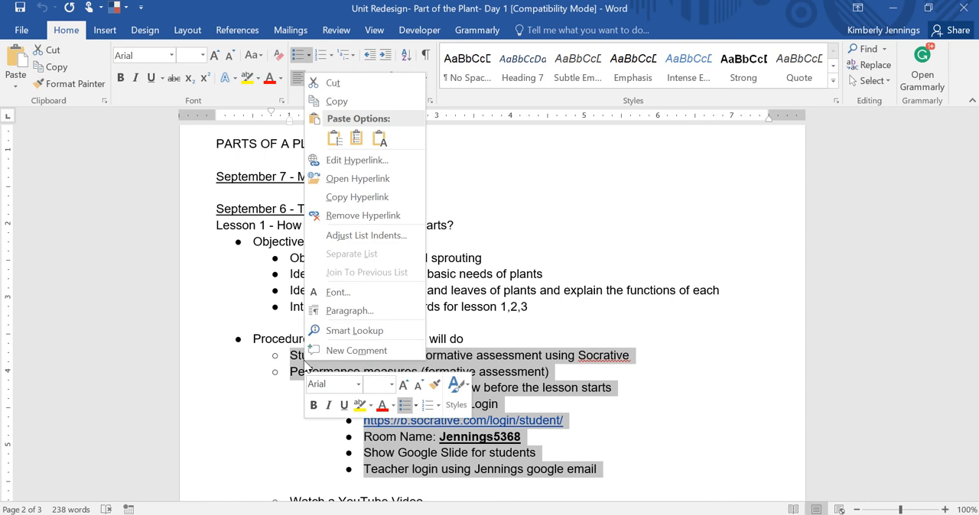
pyautogui.click(334, 101)
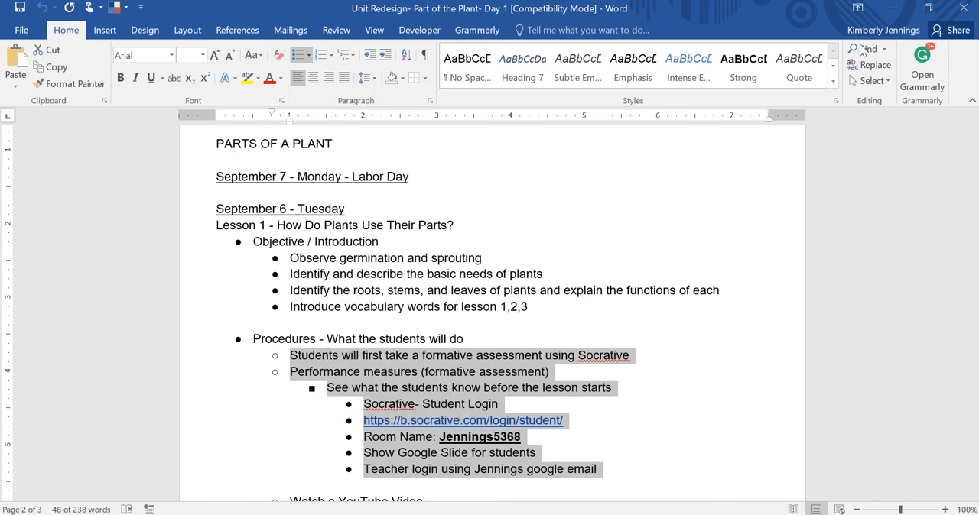
# Paste the copied procedures into the Procedures / Activities / Biblicial / Conceptual Integration section of the maximized lesson plan
pyautogui.click(581, 458)
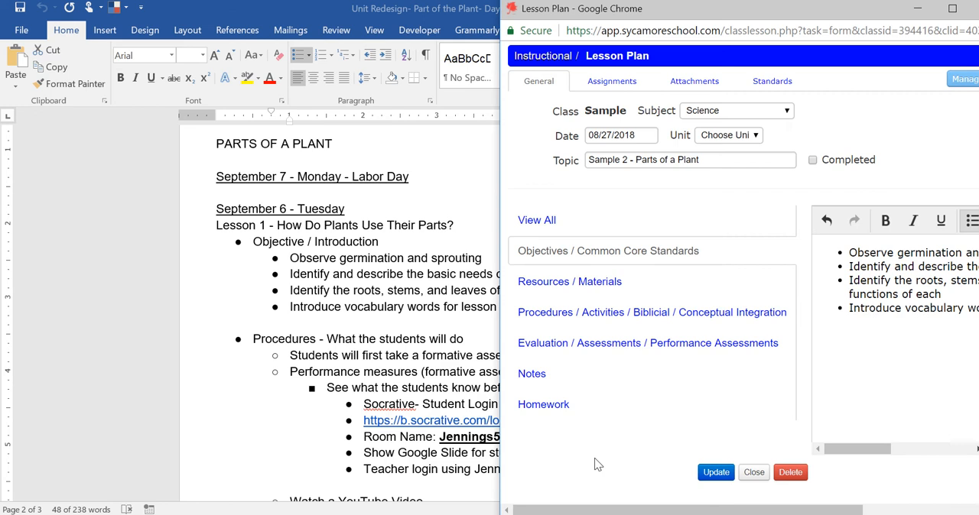
pyautogui.click(951, 9)
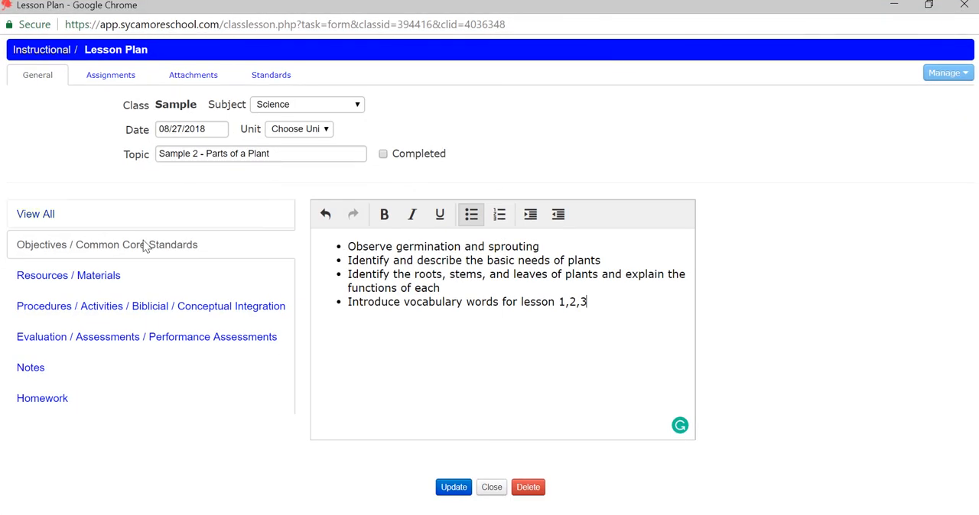
pyautogui.click(91, 318)
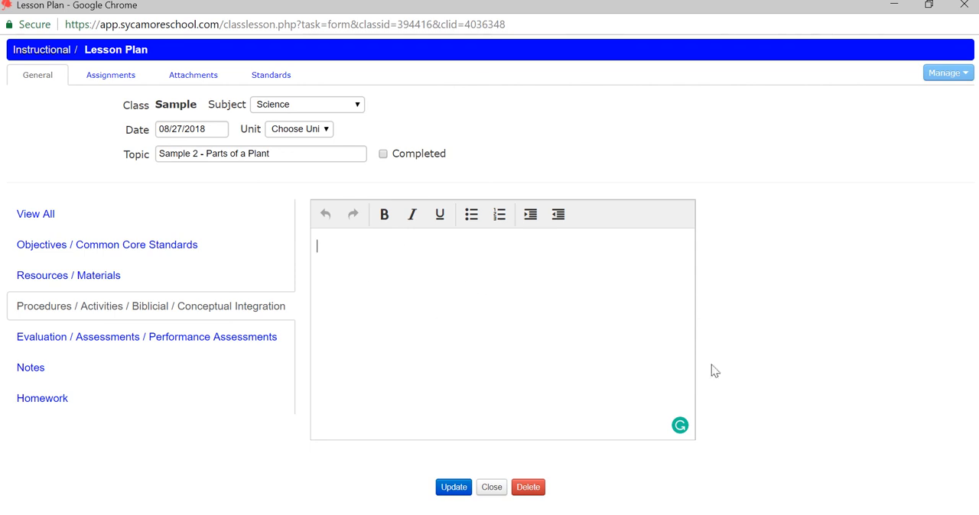
pyautogui.hotkey('ctrl', 'v')
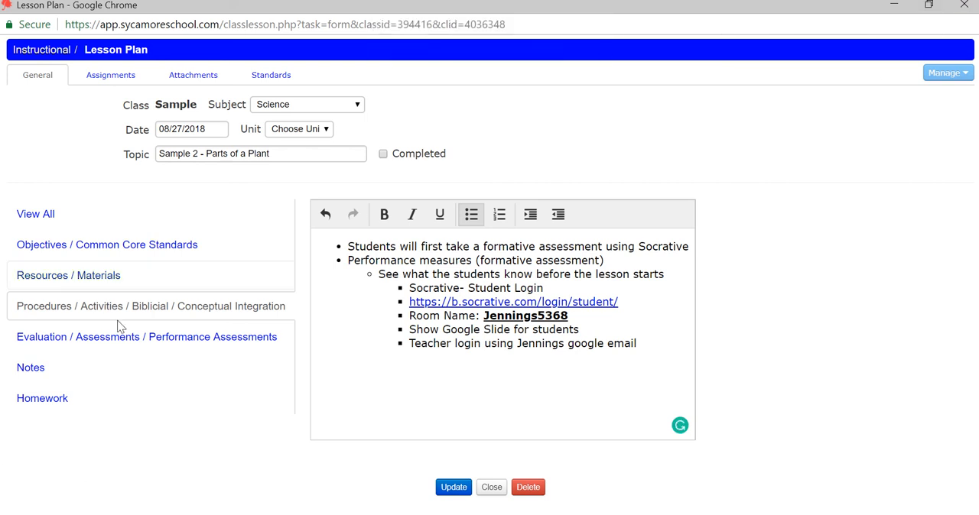
# In the Word document, copy the Homework bullets from "Vocabulary words and definition" through "parallel veins" on the following page
pyautogui.click(928, 4)
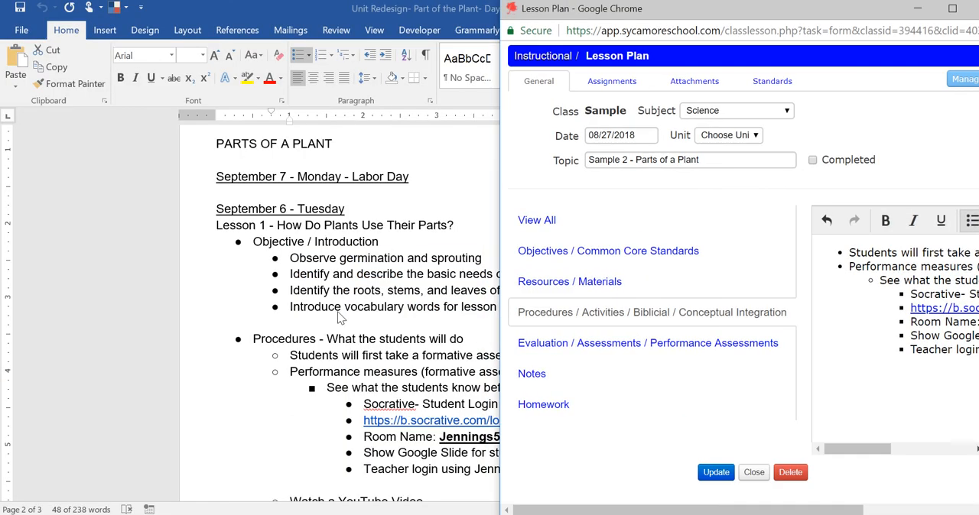
pyautogui.click(373, 323)
pyautogui.scroll(-3, 375, 328)
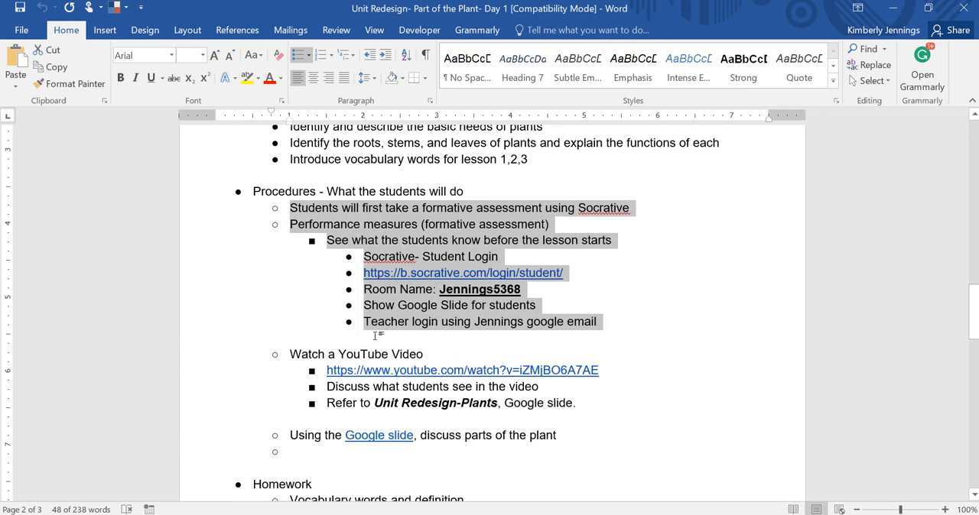
pyautogui.click(523, 418)
pyautogui.scroll(-2, 522, 417)
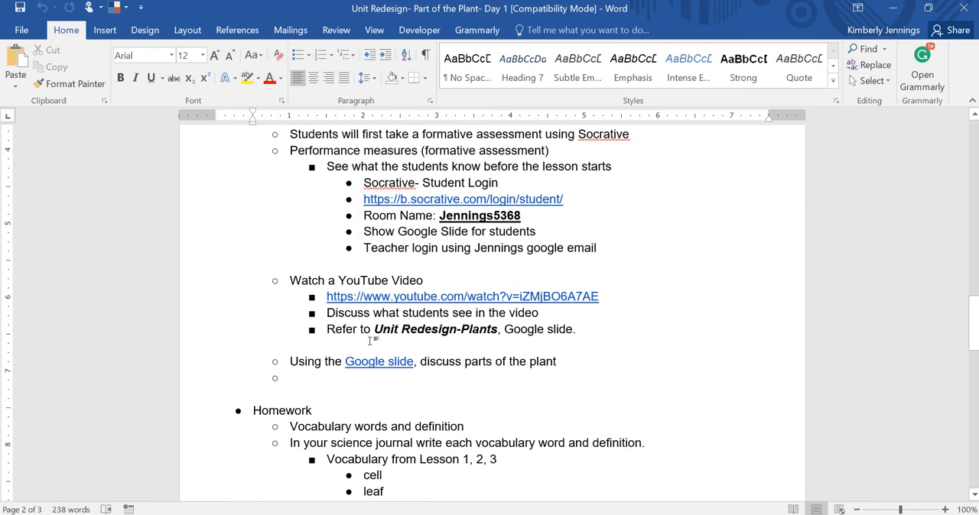
pyautogui.scroll(-2, 494, 398)
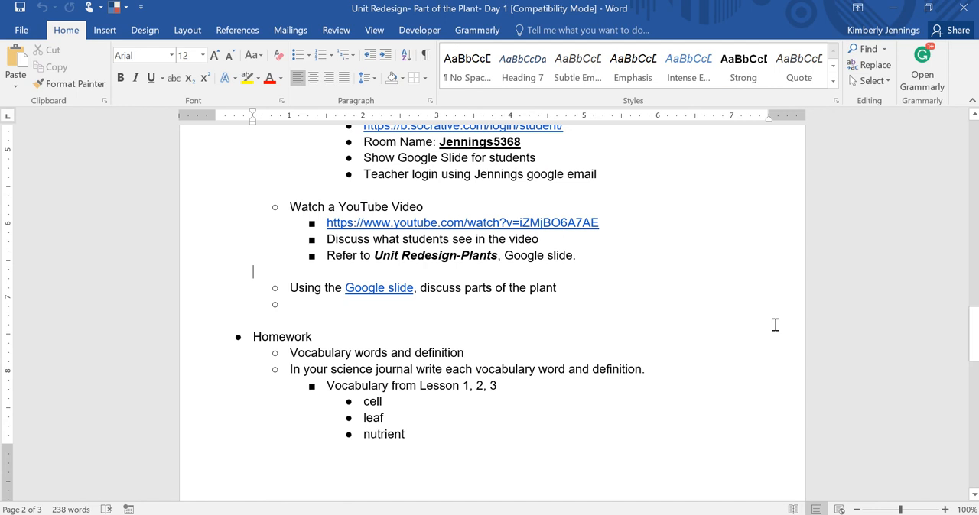
pyautogui.scroll(-4, 458, 281)
pyautogui.scroll(1, 459, 281)
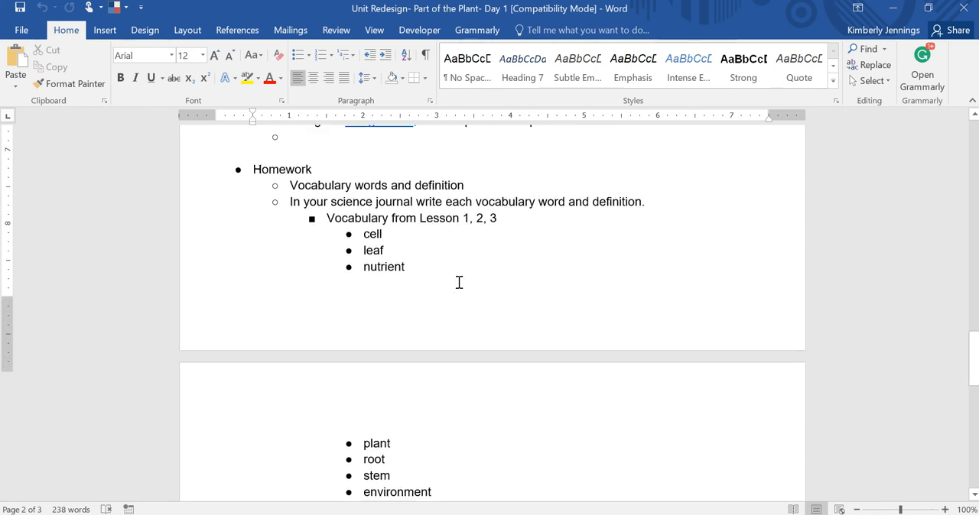
pyautogui.moveTo(291, 205); pyautogui.dragTo(462, 400)
pyautogui.scroll(-4, 360, 242)
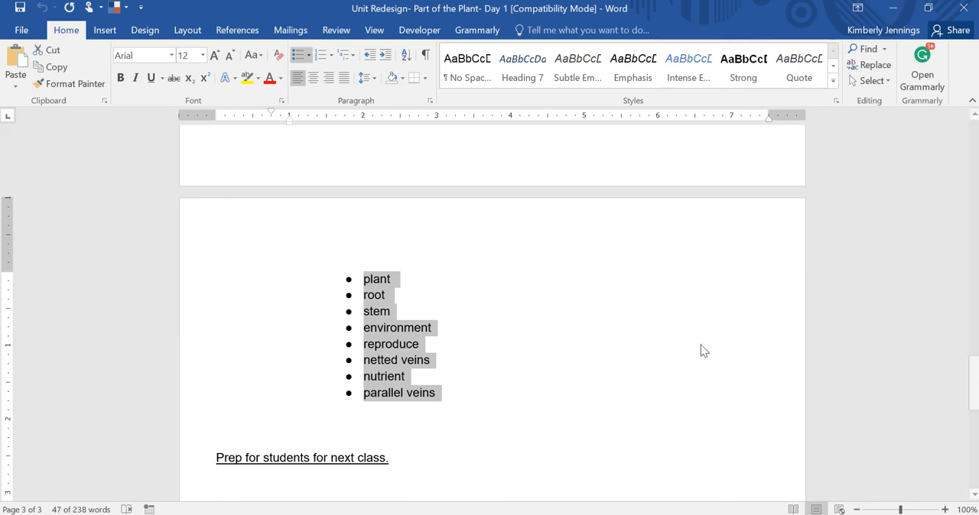
# Return to the maximized lesson plan and paste the copied vocabulary assignment into the Homework section
pyautogui.click(557, 514)
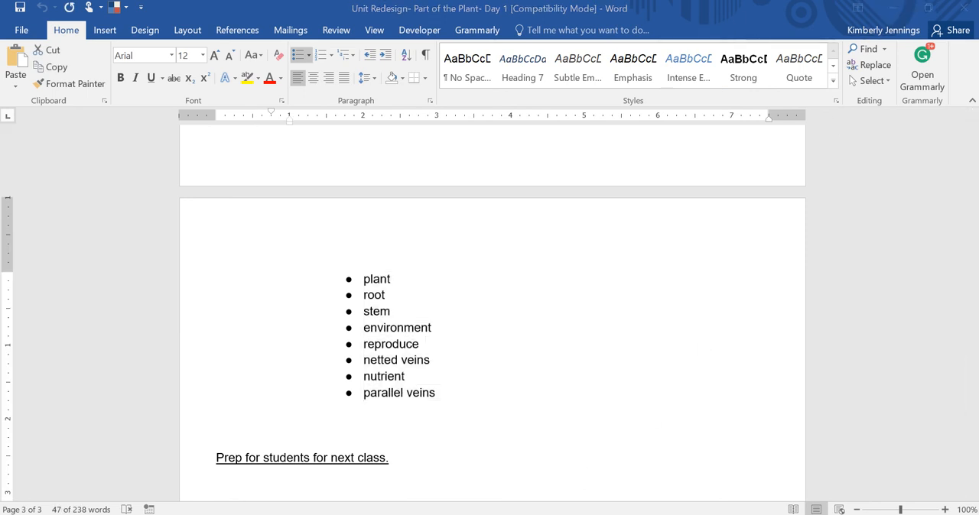
pyautogui.click(578, 485)
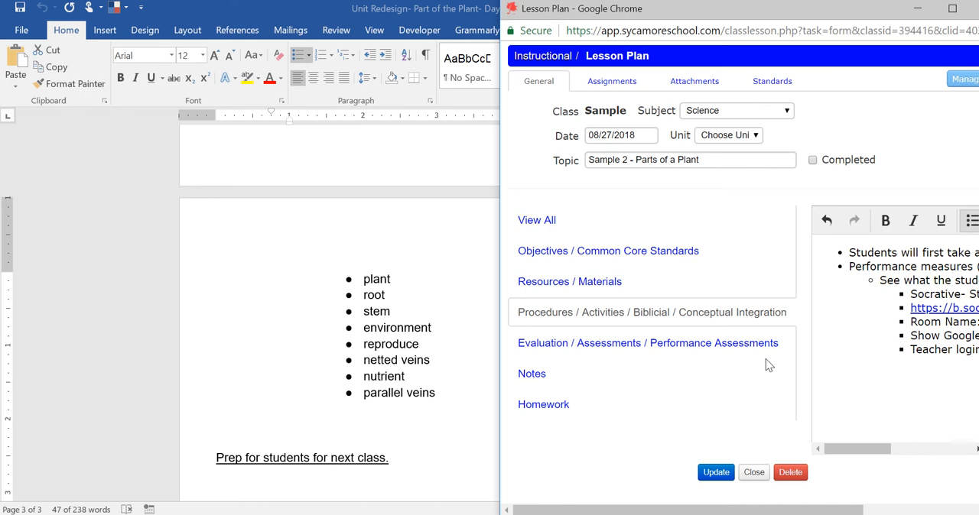
pyautogui.click(951, 8)
pyautogui.click(63, 402)
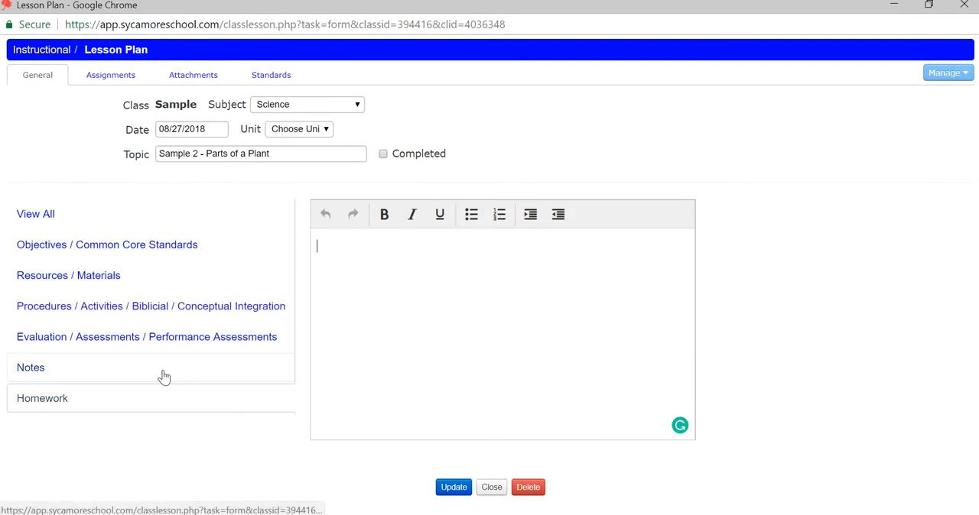
pyautogui.hotkey('ctrl', 'v')
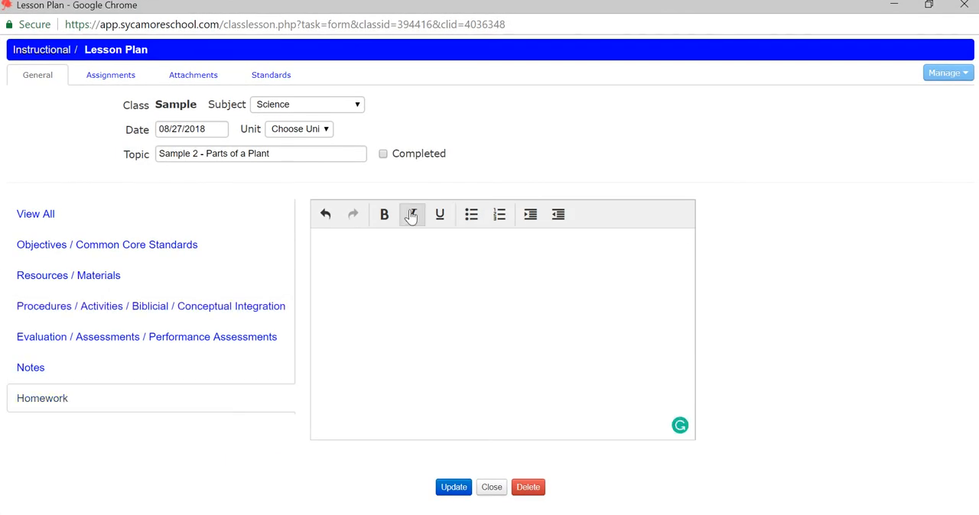
pyautogui.click(373, 283)
pyautogui.write('Vocabulary words and definition In your science journal write each vocabulary word and definition. Vocabulary from Lesson 1, 2, 3 cell leaf nutrient plant root stem environment reproduce netted veins nutrient parallel veins')
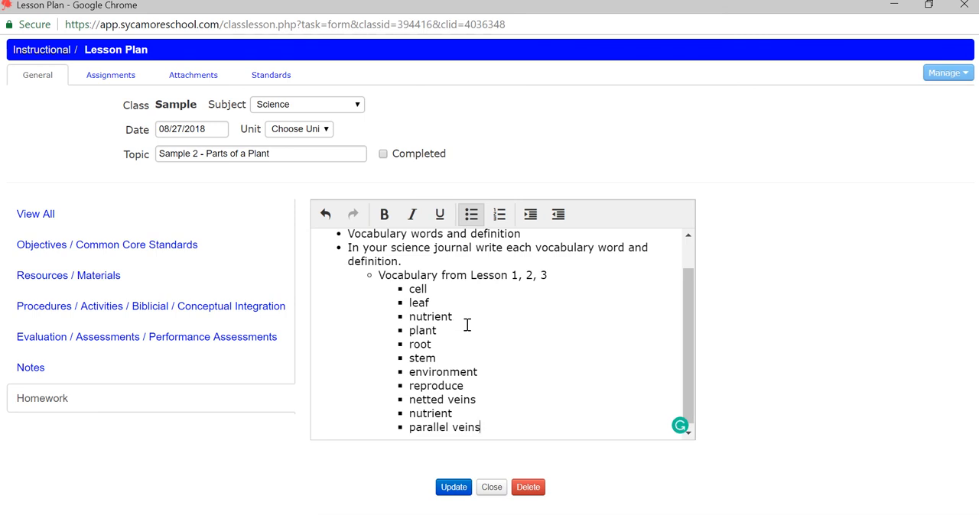
# Save the lesson plan with its new contents and review all sections together, down to the homework vocabulary list
pyautogui.click(451, 489)
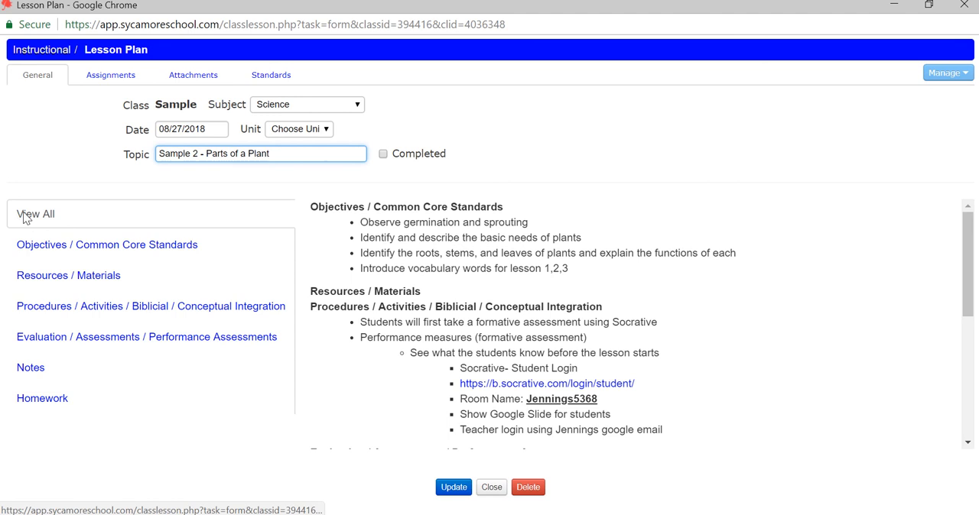
pyautogui.scroll(-3, 487, 273)
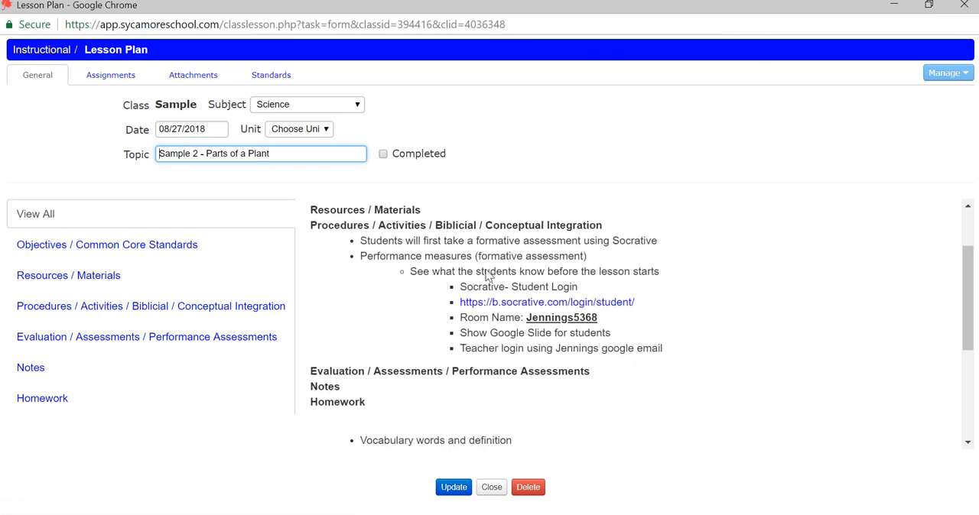
pyautogui.scroll(-1, 488, 275)
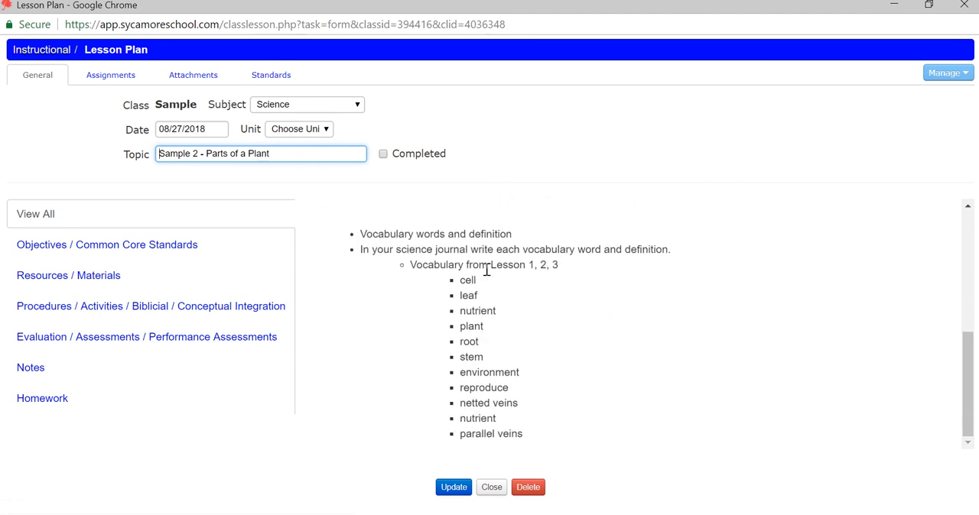
# Start a new assignment for the lesson plan with the subject Science and the title "Test - Parts of Plant"
pyautogui.scroll(6, 486, 271)
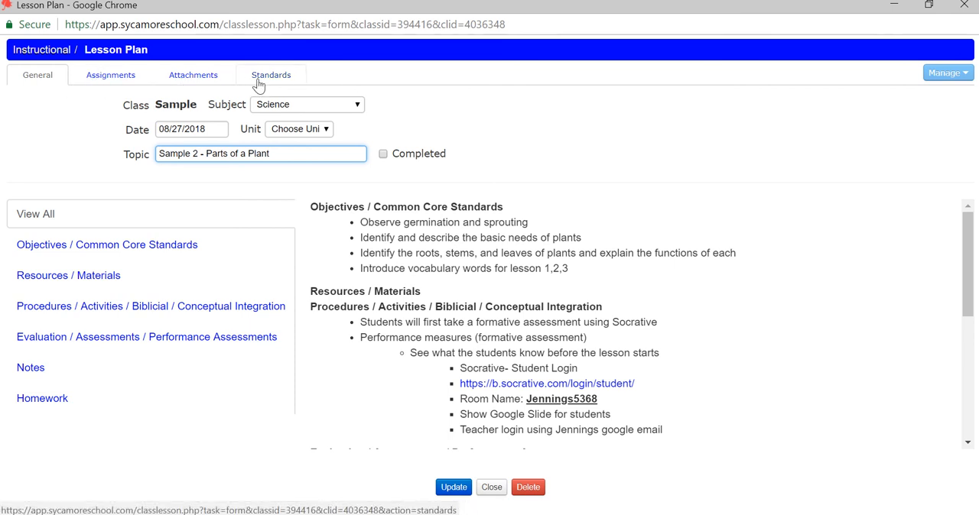
pyautogui.click(100, 78)
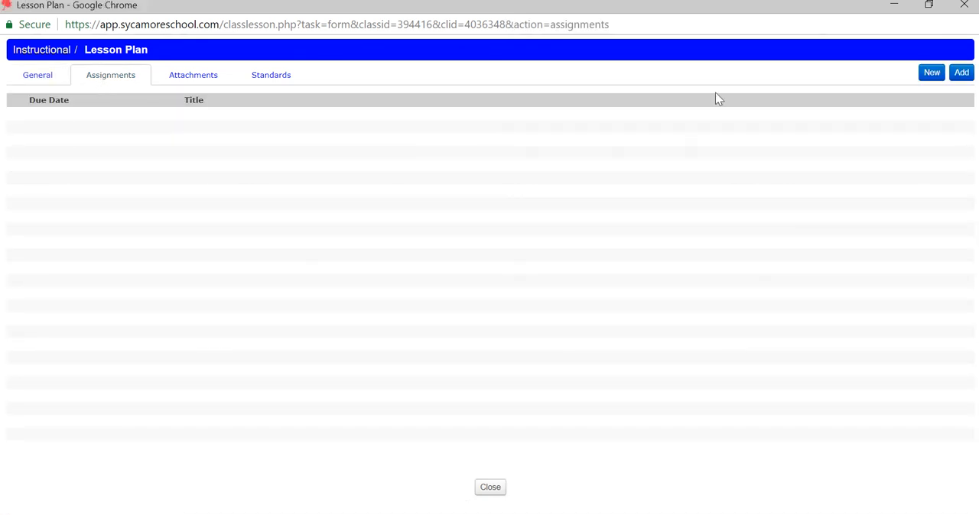
pyautogui.click(933, 77)
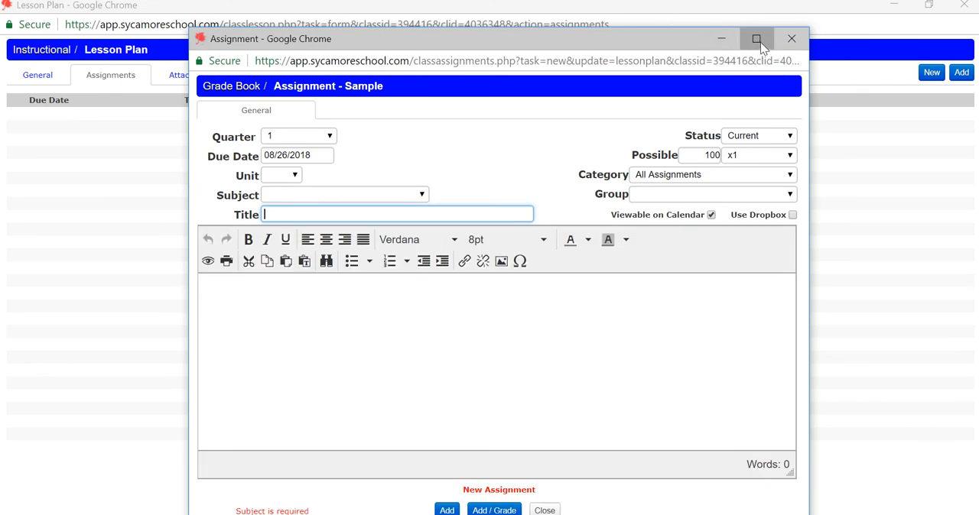
pyautogui.click(756, 40)
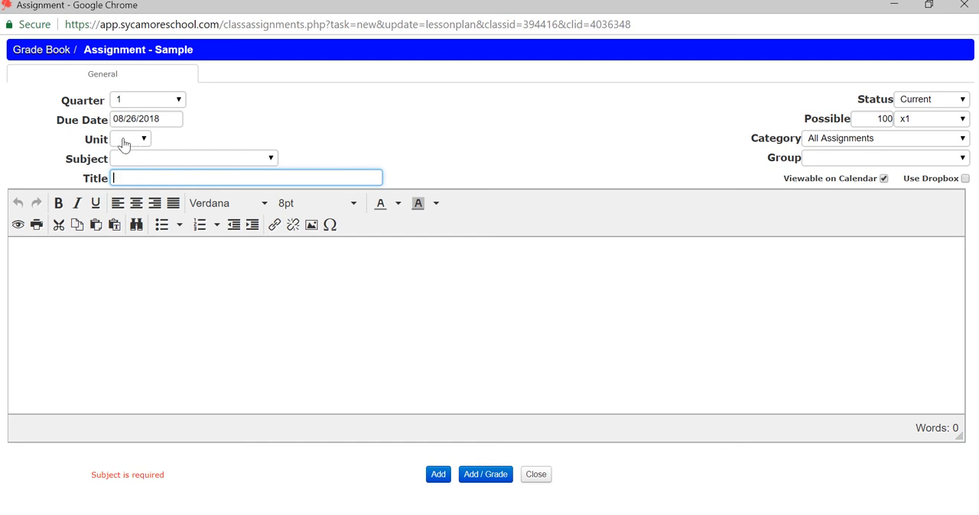
pyautogui.click(269, 159)
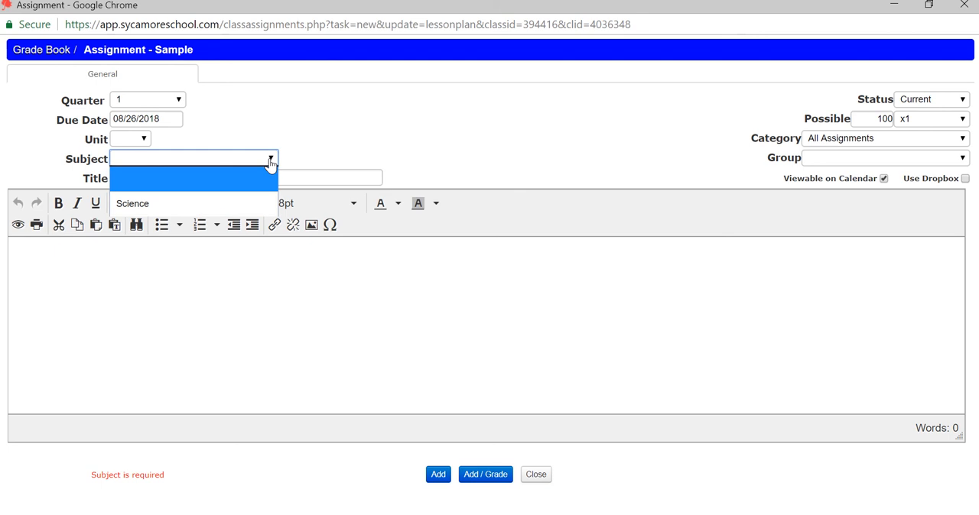
pyautogui.click(152, 203)
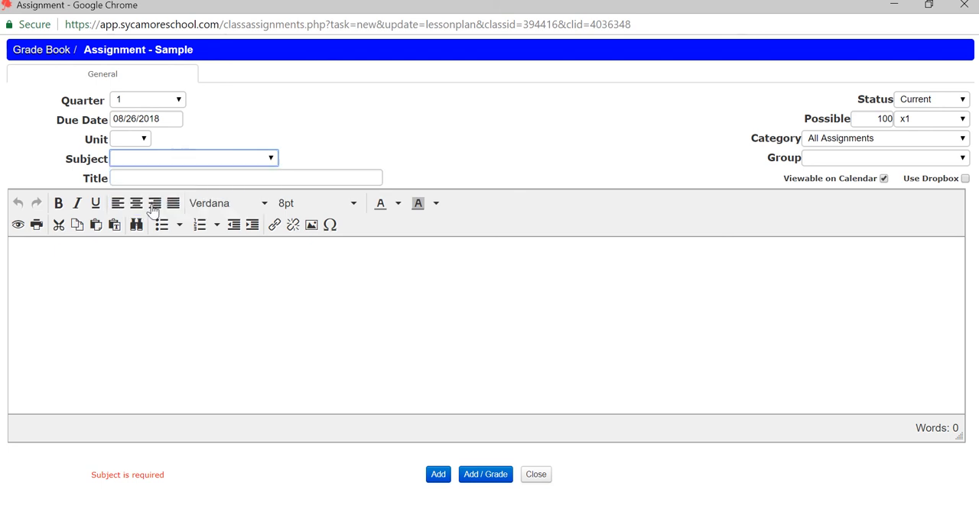
pyautogui.click(185, 180)
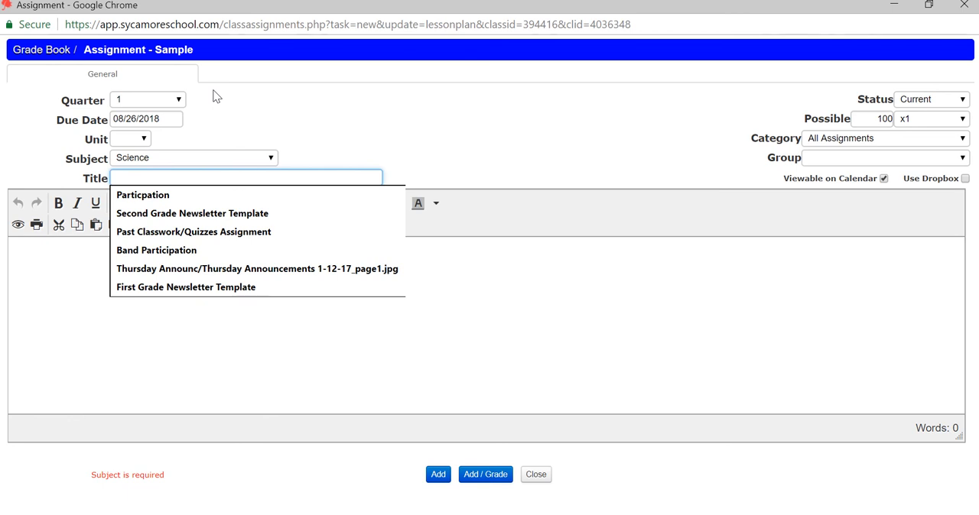
pyautogui.write('T')
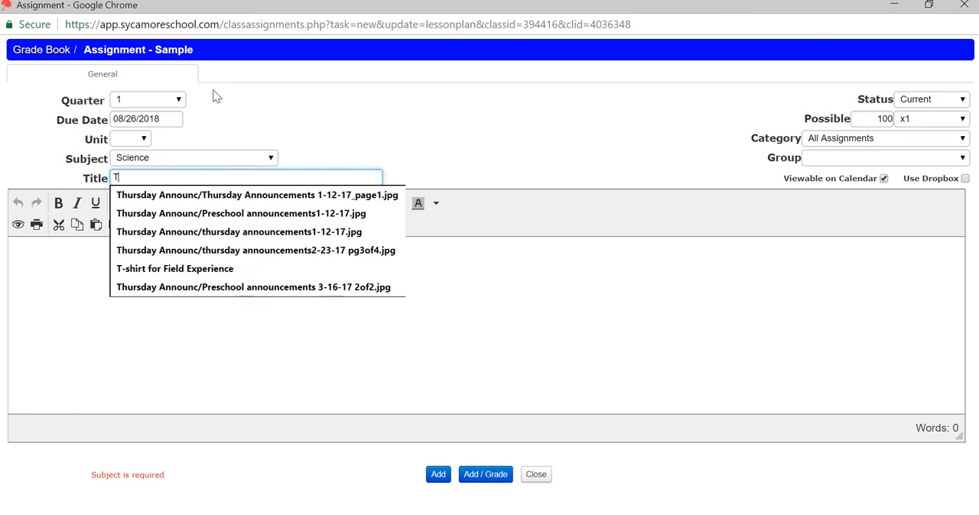
pyautogui.write('est o')
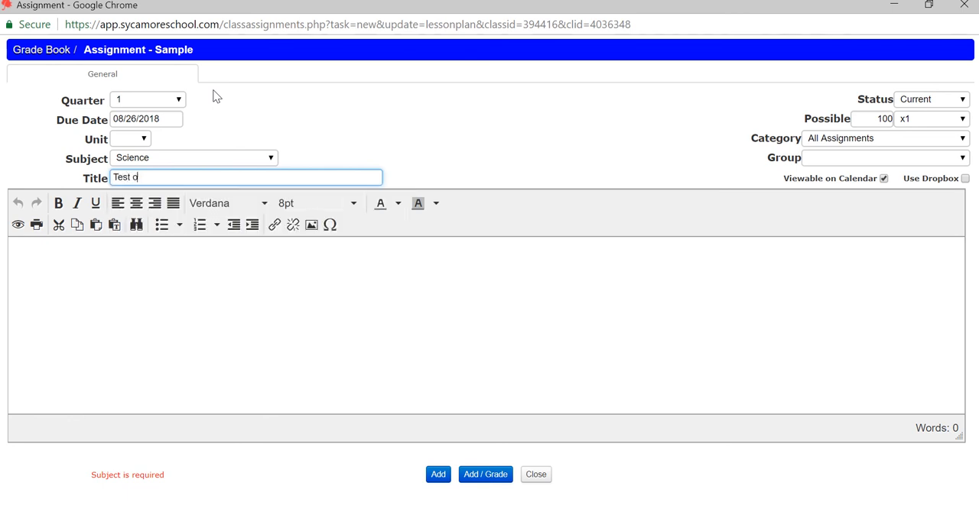
pyautogui.write('n')
# Write the assignment description "Students will be tested on vocabulary words on parts of a plant."
pyautogui.click(286, 345)
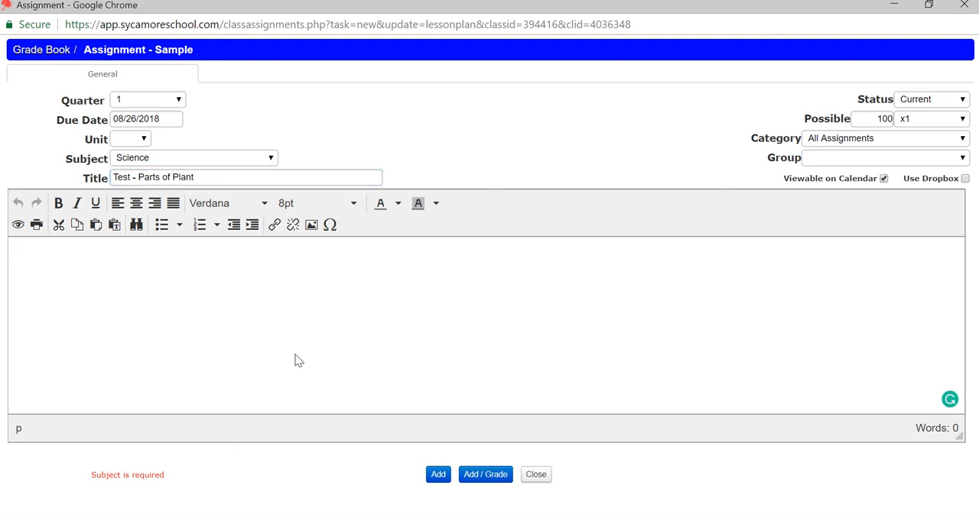
pyautogui.write('Student wil be testi')
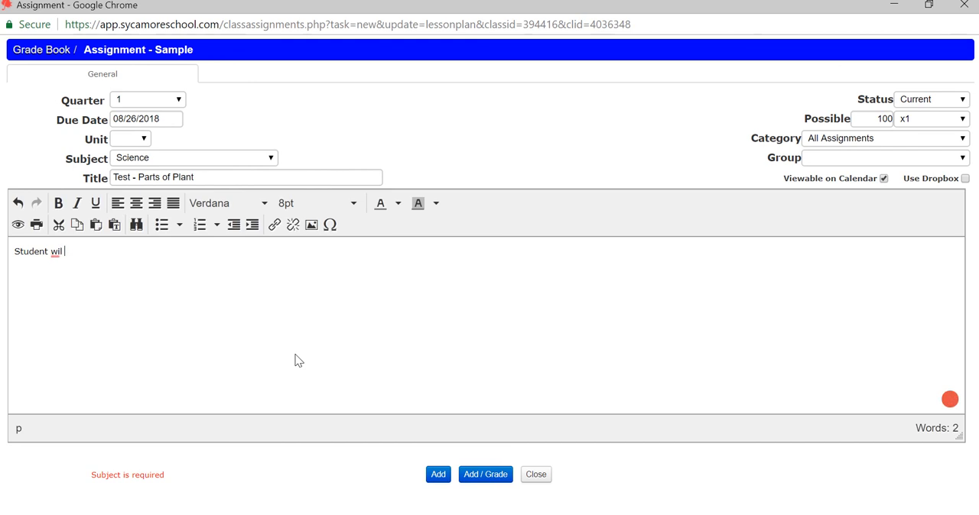
pyautogui.write('n')
pyautogui.press('BackSpace')
pyautogui.press('BackSpace')
pyautogui.press('BackSpace')
pyautogui.press('BackSpace')
pyautogui.press('BackSpace')
pyautogui.press('BackSpace')
pyautogui.press('BackSpace')
pyautogui.press('BackSpace')
pyautogui.press('BackSpace')
pyautogui.press('BackSpace')
pyautogui.press('BackSpace')
pyautogui.write('s will be tested')
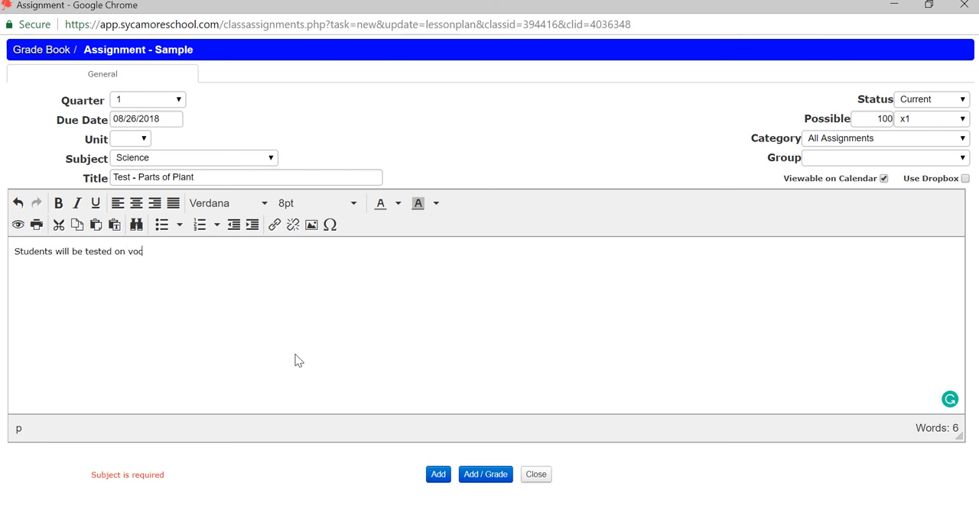
pyautogui.write('on vocabulary work')
pyautogui.press('BackSpace')
pyautogui.write('d')
pyautogui.write('s on parts of a plant.')
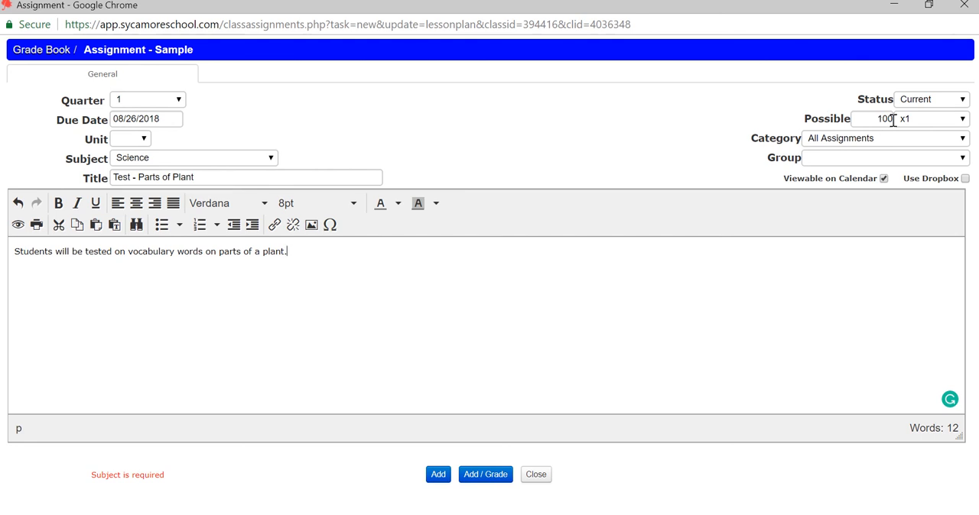
# Check the assignment's category and group choices, keep All Assignments with no group, and add the assignment to the lesson plan
pyautogui.click(962, 138)
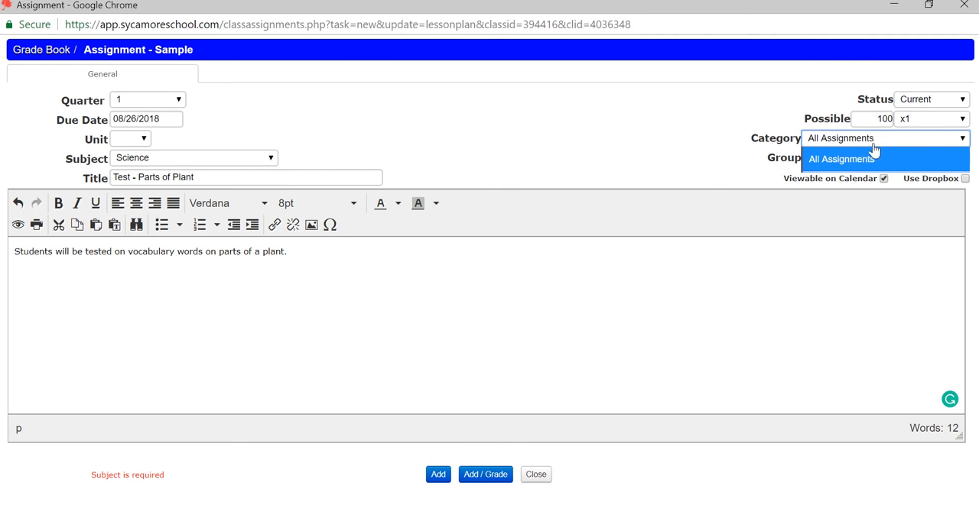
pyautogui.click(515, 149)
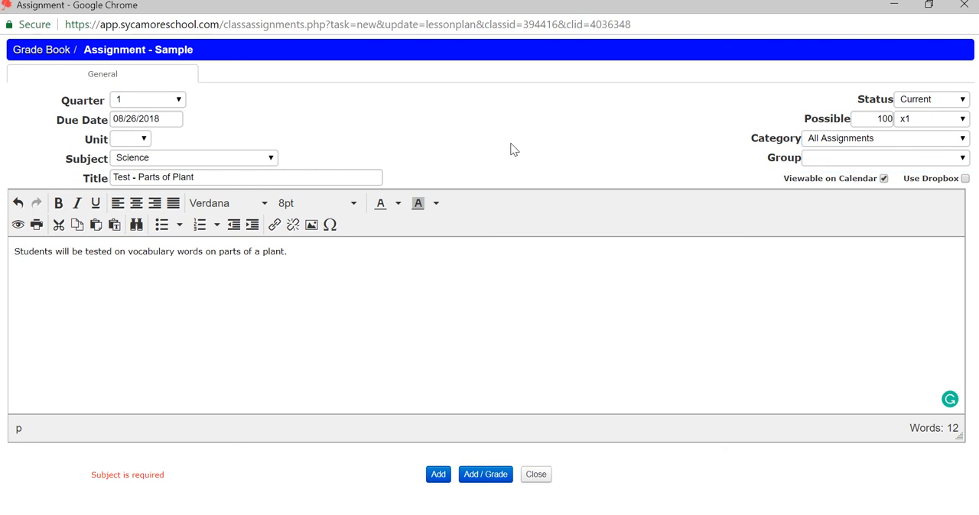
pyautogui.click(960, 160)
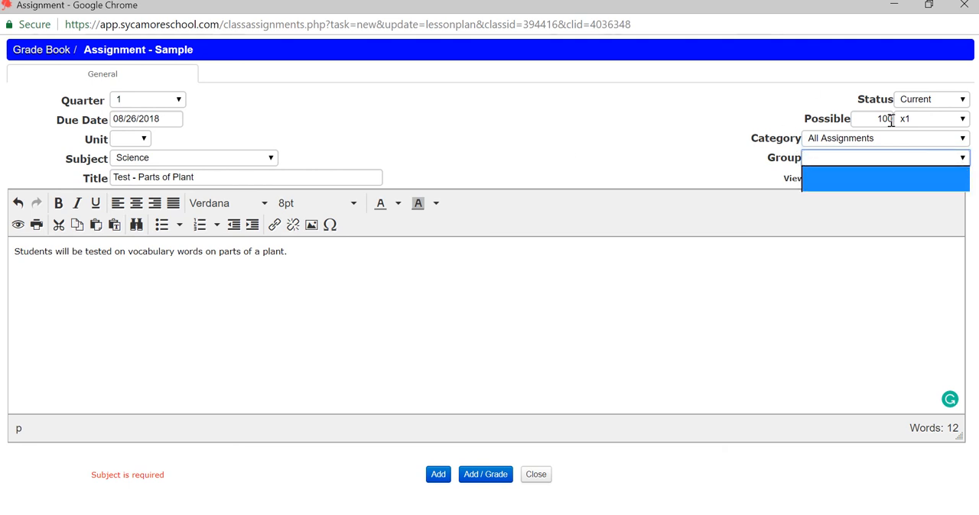
pyautogui.click(648, 172)
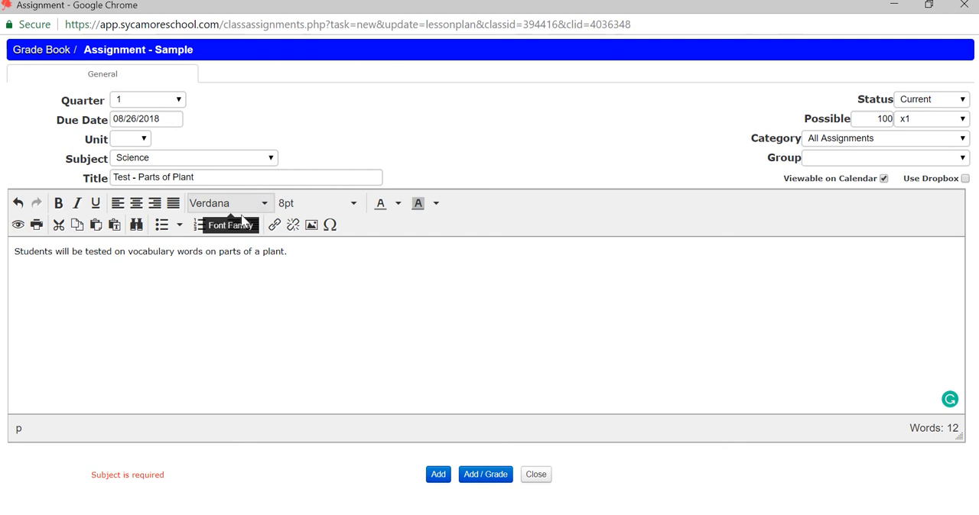
pyautogui.click(434, 479)
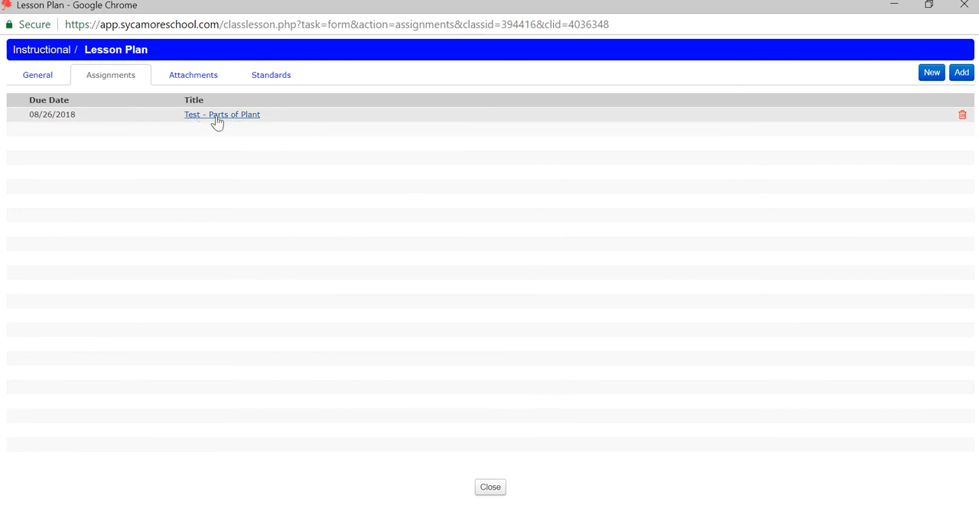
# Look over the existing Quarter 1 assignments that can be linked, without adding any, and return to the lesson plan's general information
pyautogui.click(959, 76)
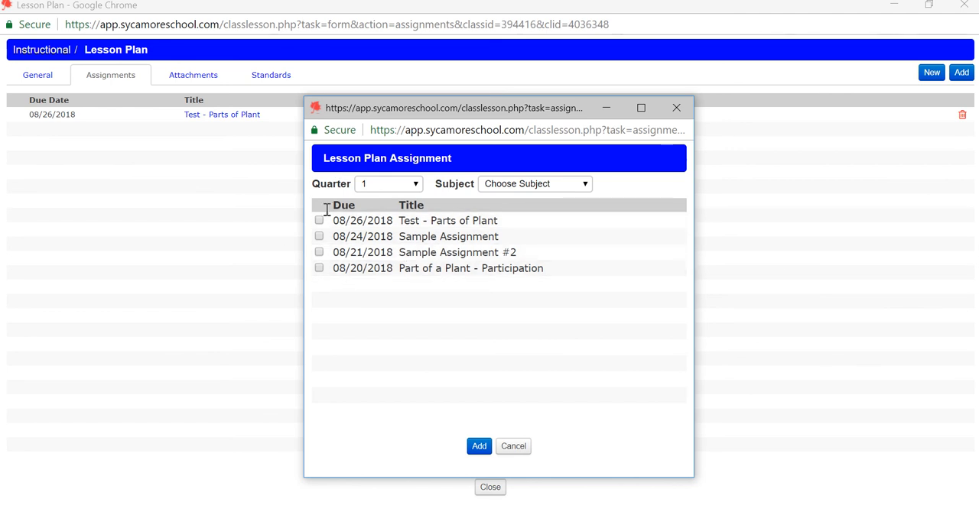
pyautogui.click(514, 448)
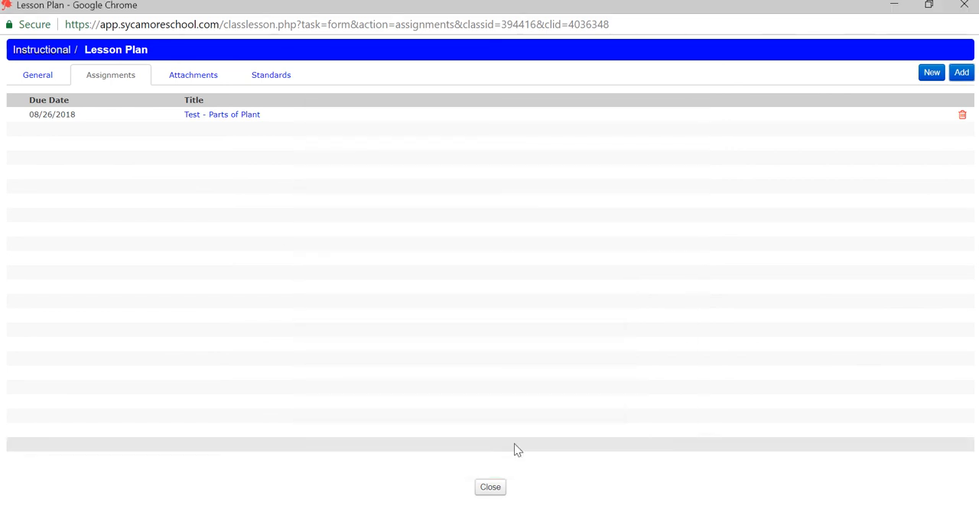
pyautogui.click(33, 79)
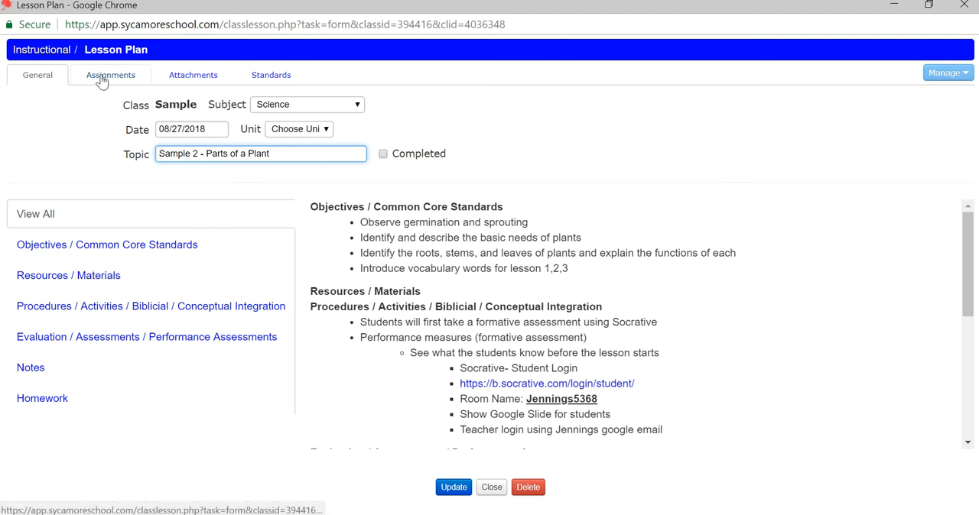
# Upload the PowerPoint file "Unit Redesign - Plants (1)" from the Sycamore Internship docs folder as a lesson plan attachment
pyautogui.click(211, 81)
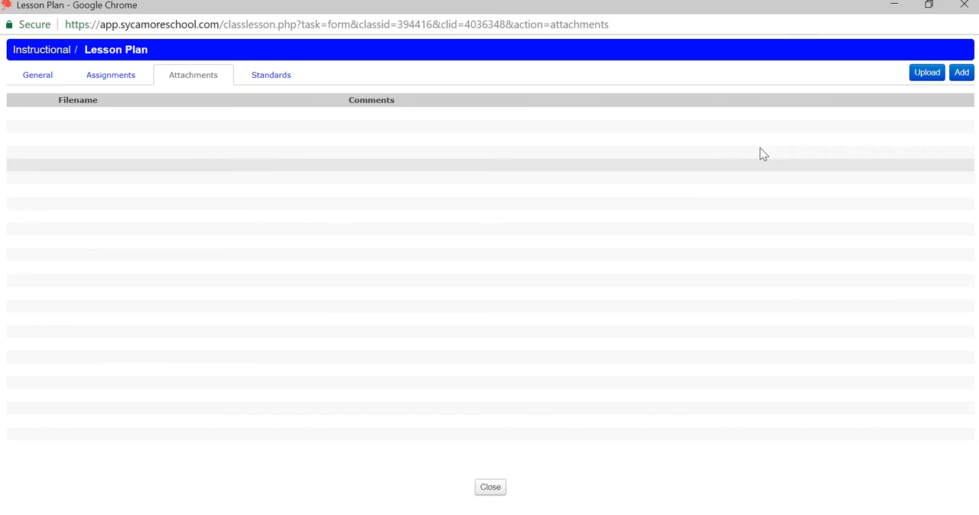
pyautogui.click(922, 78)
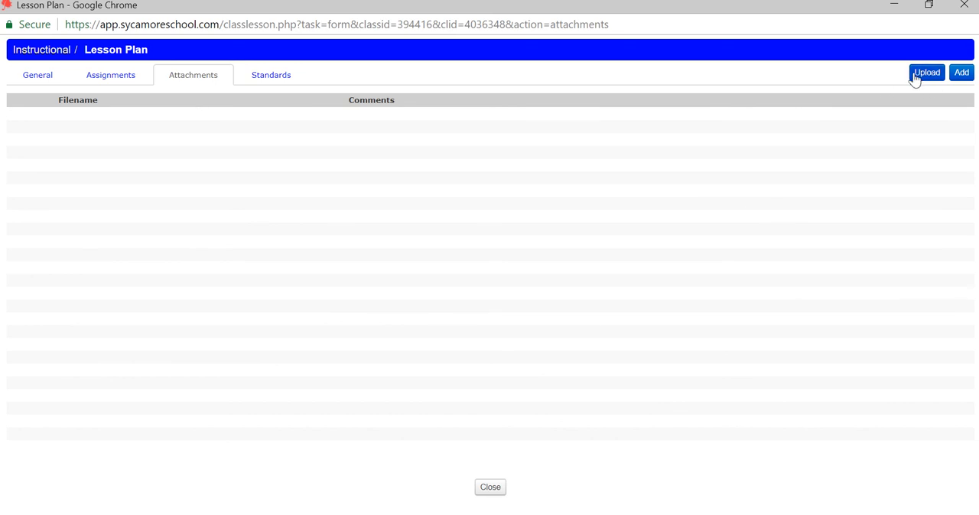
pyautogui.click(928, 77)
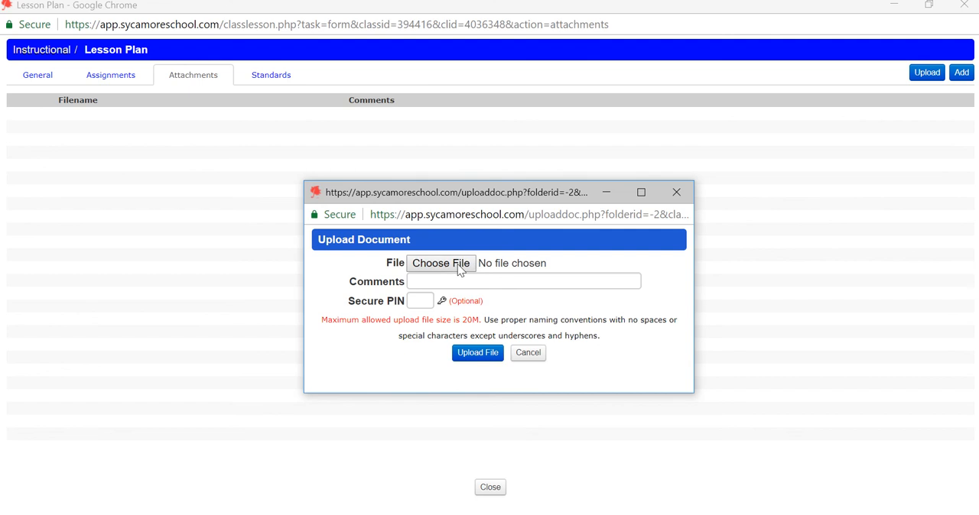
pyautogui.click(448, 266)
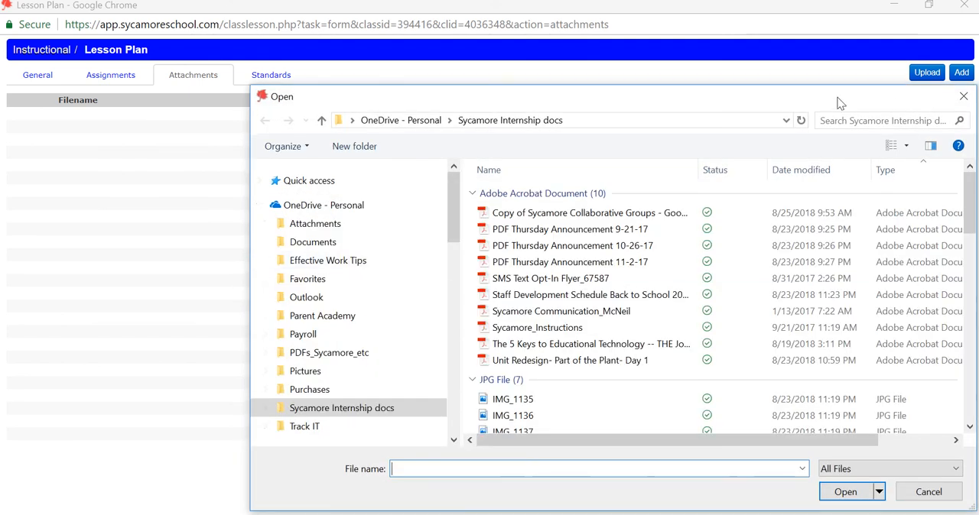
pyautogui.moveTo(841, 102); pyautogui.dragTo(739, 49)
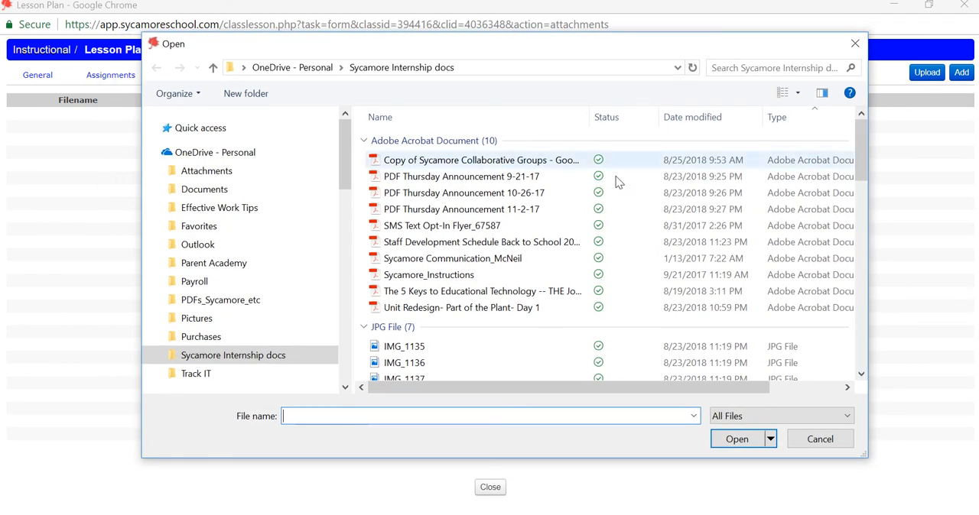
pyautogui.scroll(-2, 512, 263)
pyautogui.scroll(-3, 511, 263)
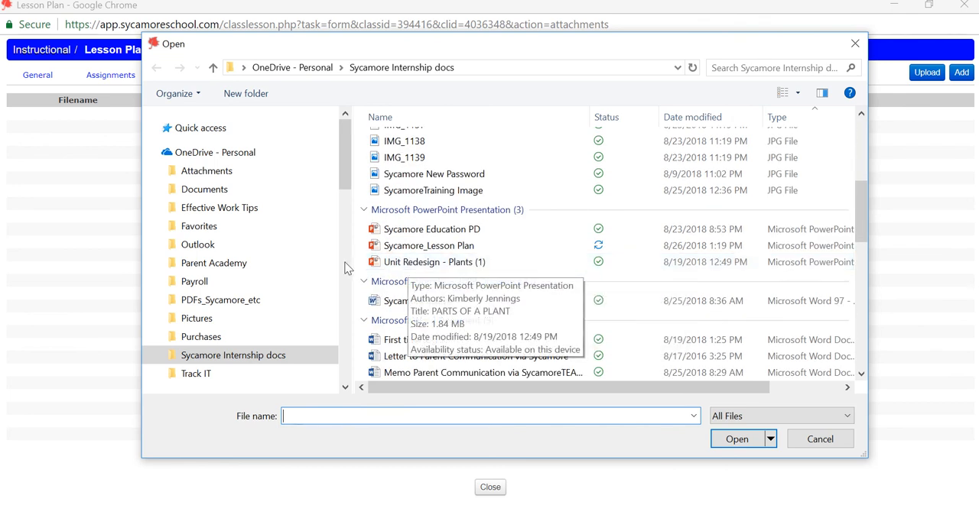
pyautogui.click(433, 268)
pyautogui.click(722, 445)
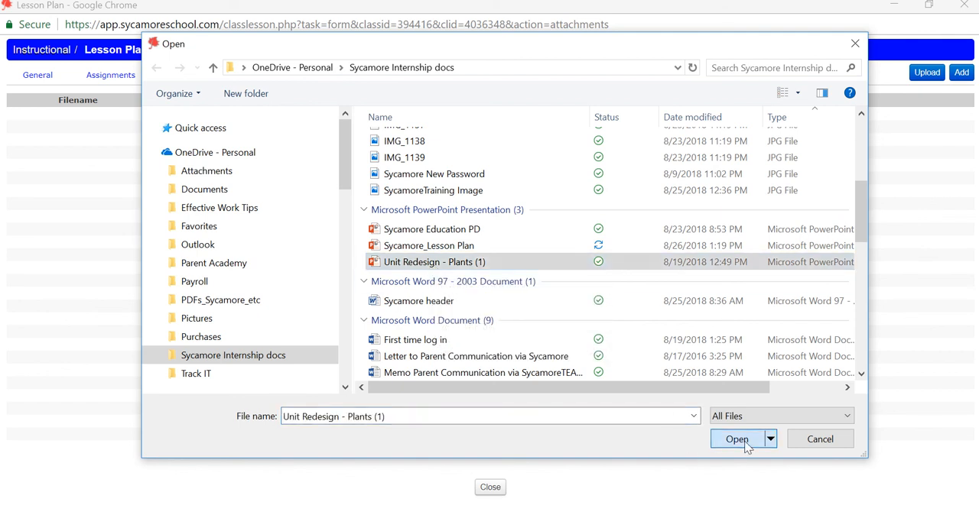
pyautogui.click(469, 358)
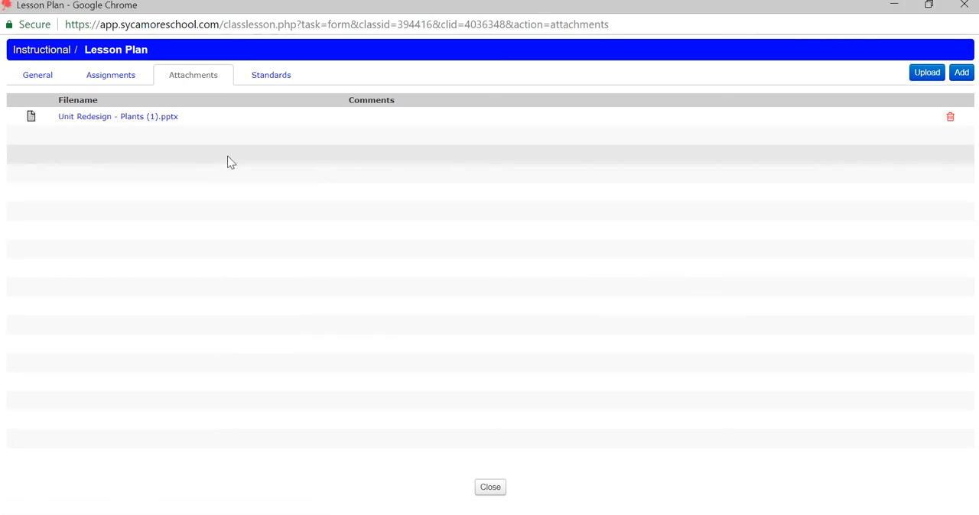
# Test downloading the attached Unit Redesign - Plants (1).pptx, close the download window, and return to the lesson plan's general information
pyautogui.click(82, 118)
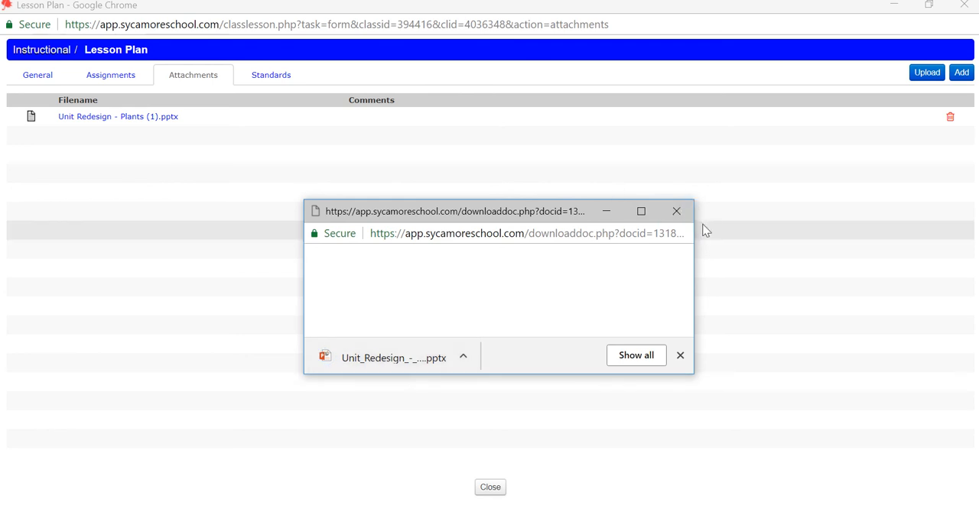
pyautogui.click(673, 213)
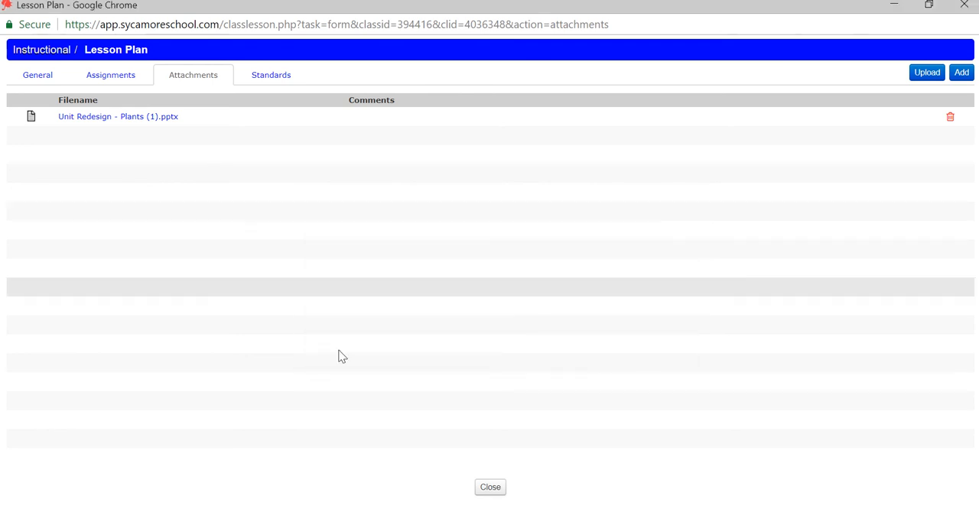
pyautogui.click(35, 81)
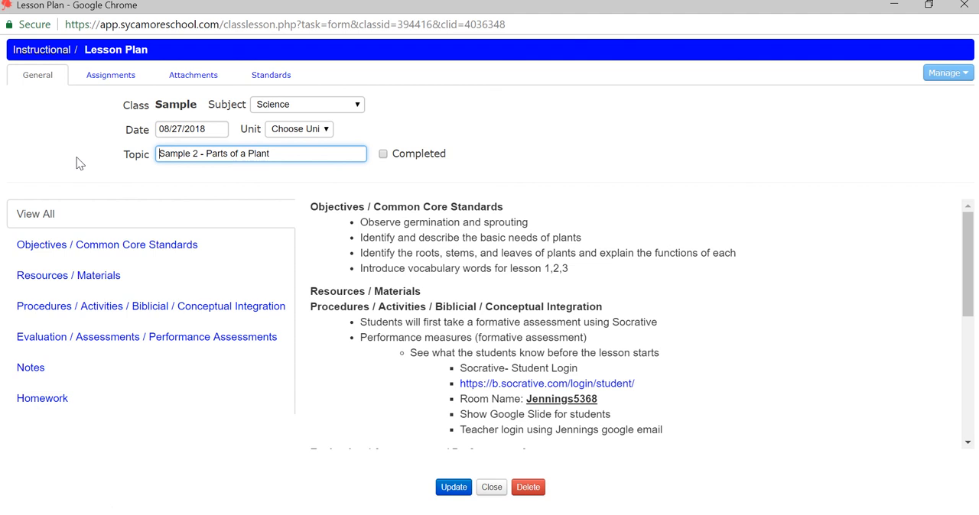
# Start adding standards to the lesson plan, browse the standard subjects, and list the 3rd grade standards for Reading Informational
pyautogui.click(271, 81)
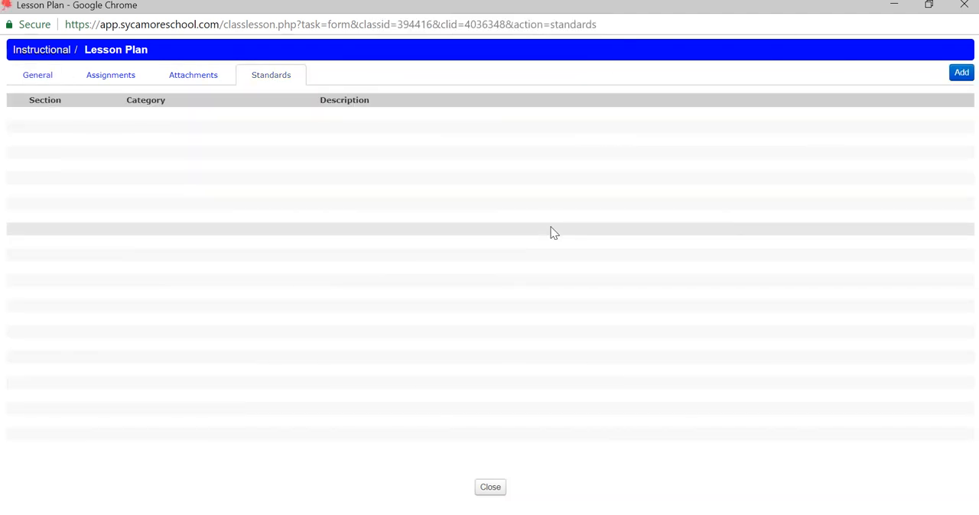
pyautogui.click(961, 73)
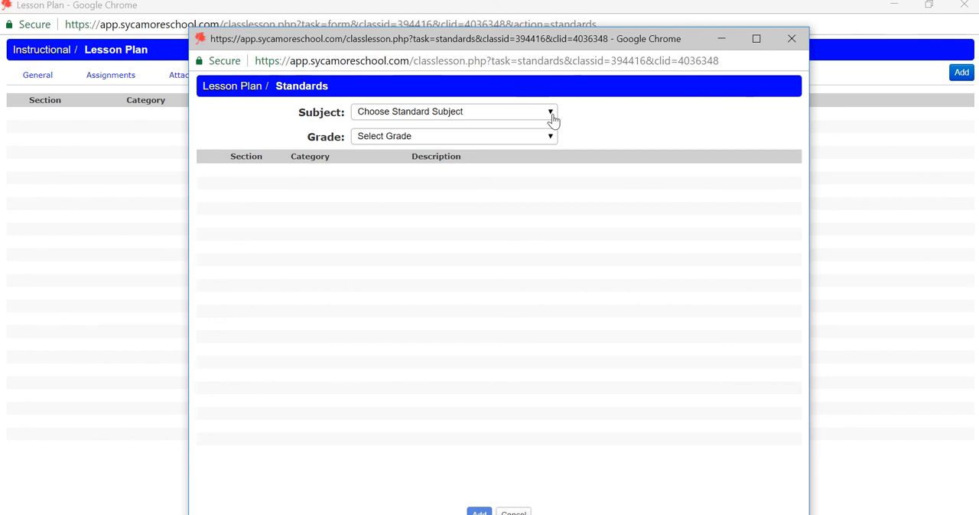
pyautogui.click(755, 39)
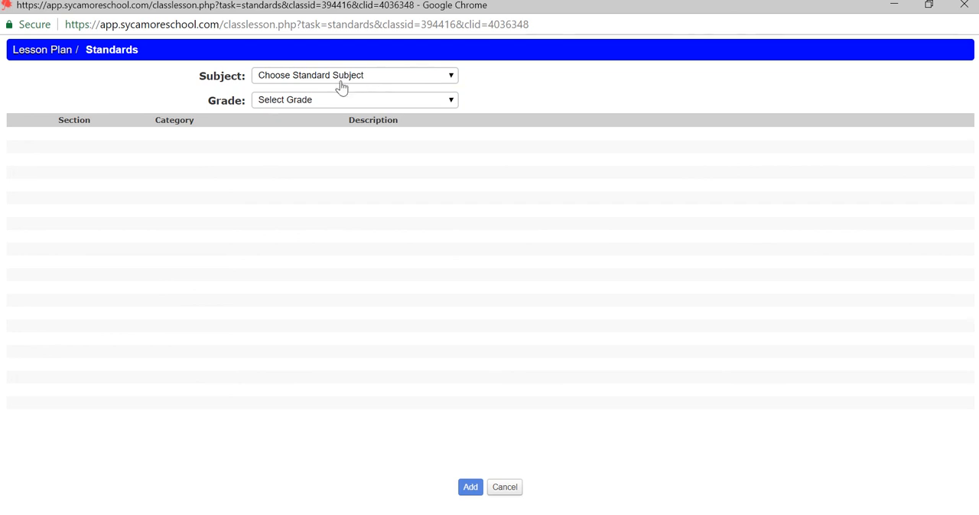
pyautogui.click(457, 78)
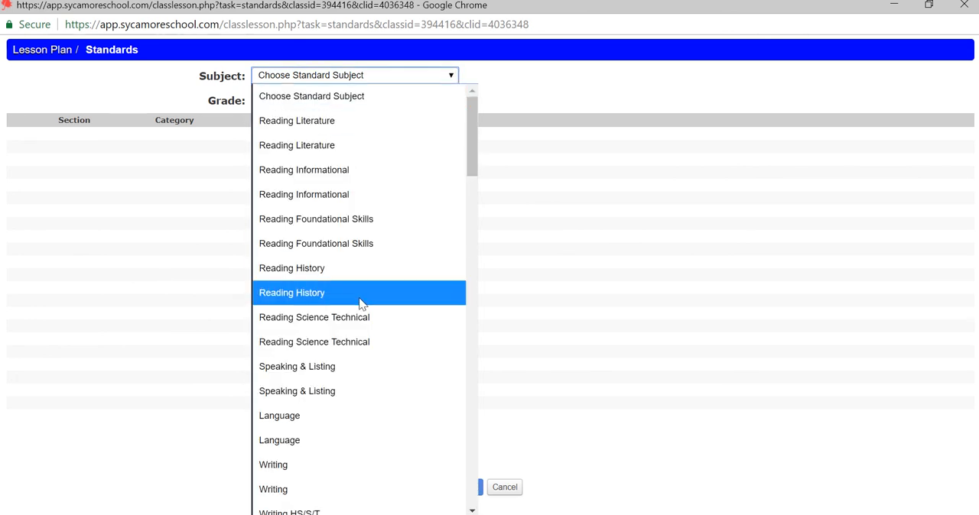
pyautogui.scroll(-4, 370, 352)
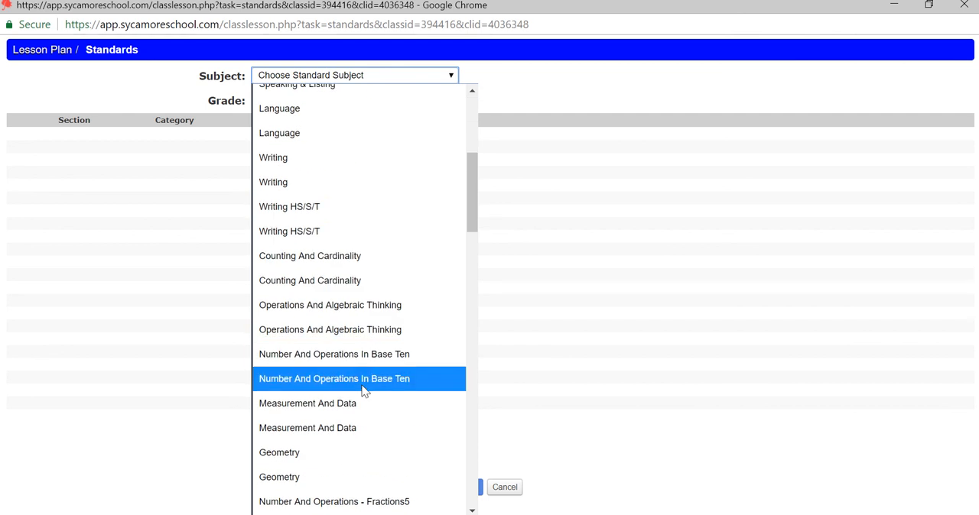
pyautogui.scroll(-10, 375, 318)
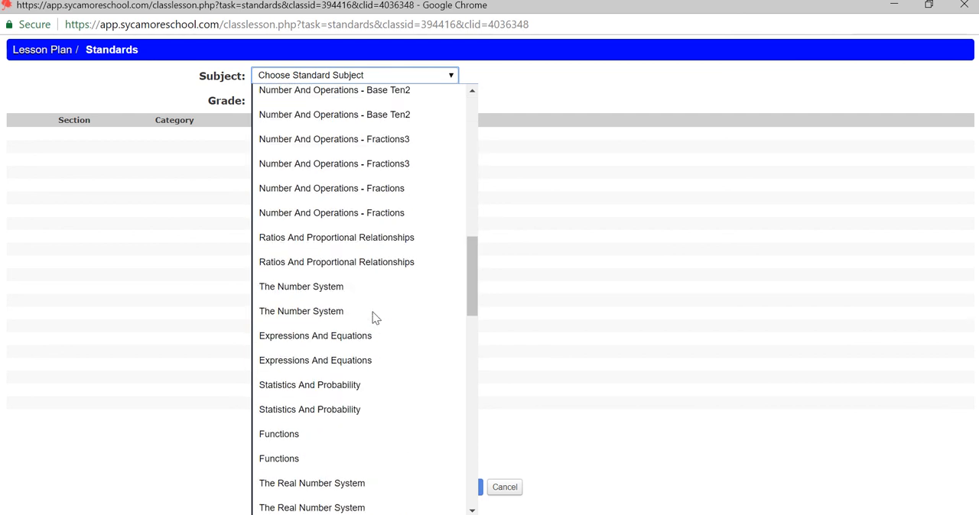
pyautogui.scroll(-9, 372, 317)
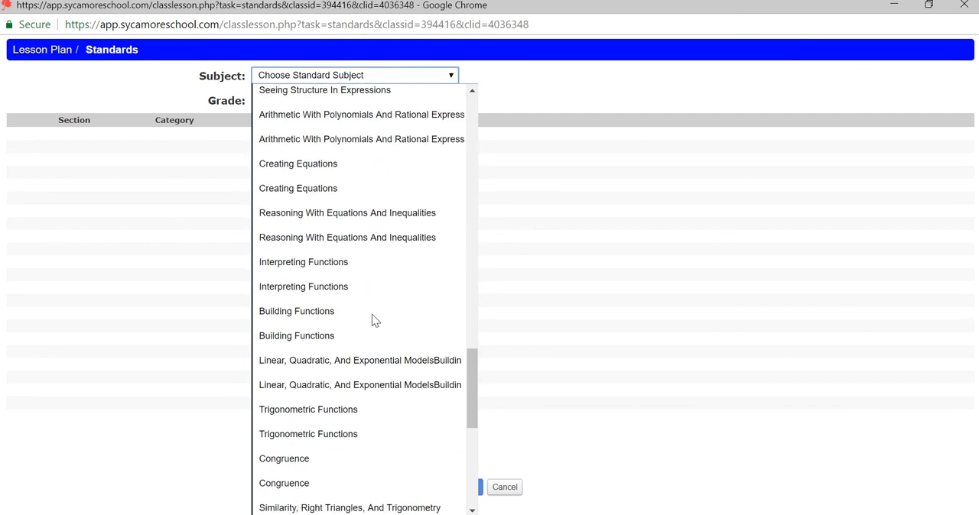
pyautogui.scroll(3, 372, 317)
pyautogui.scroll(20, 371, 314)
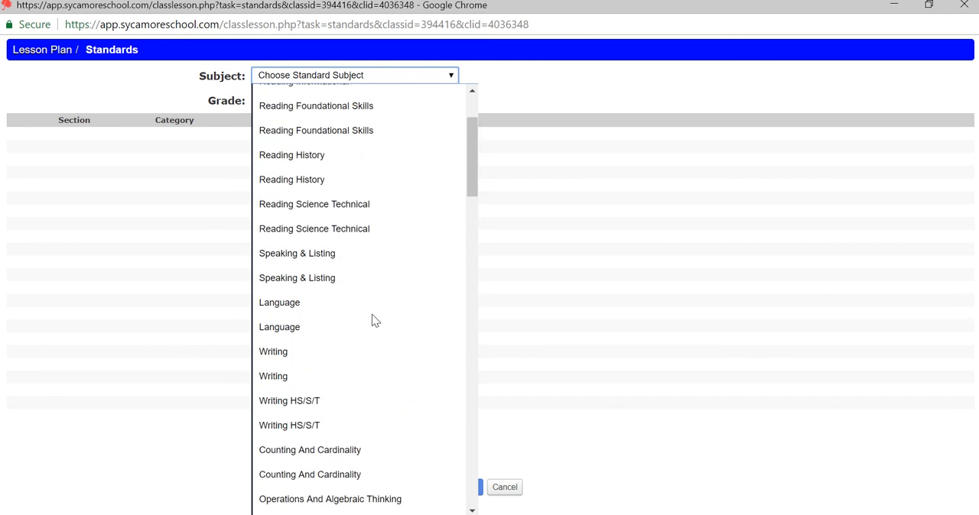
pyautogui.scroll(3, 371, 315)
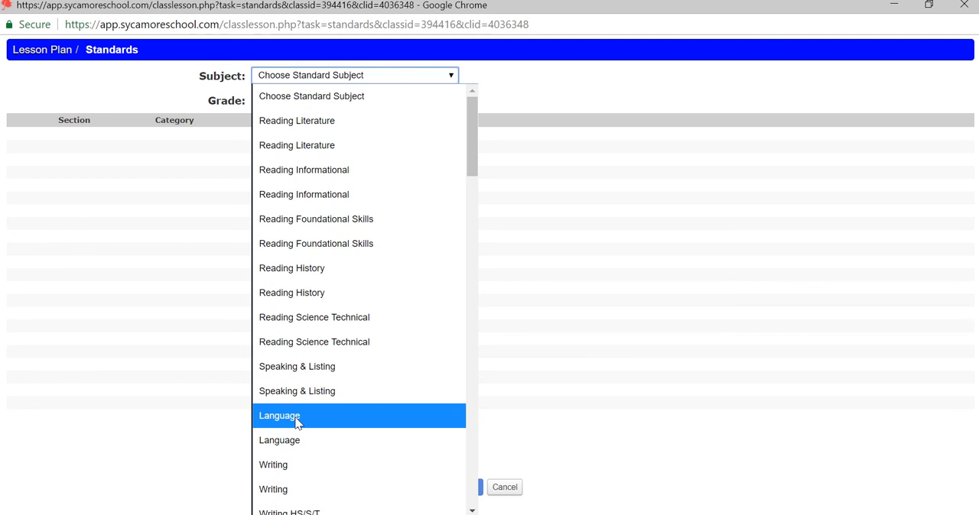
pyautogui.click(345, 175)
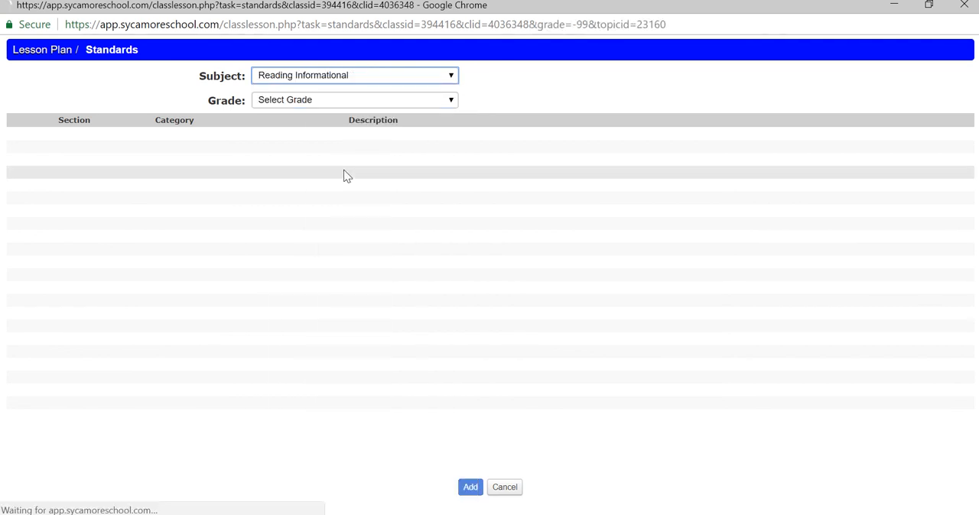
pyautogui.click(452, 104)
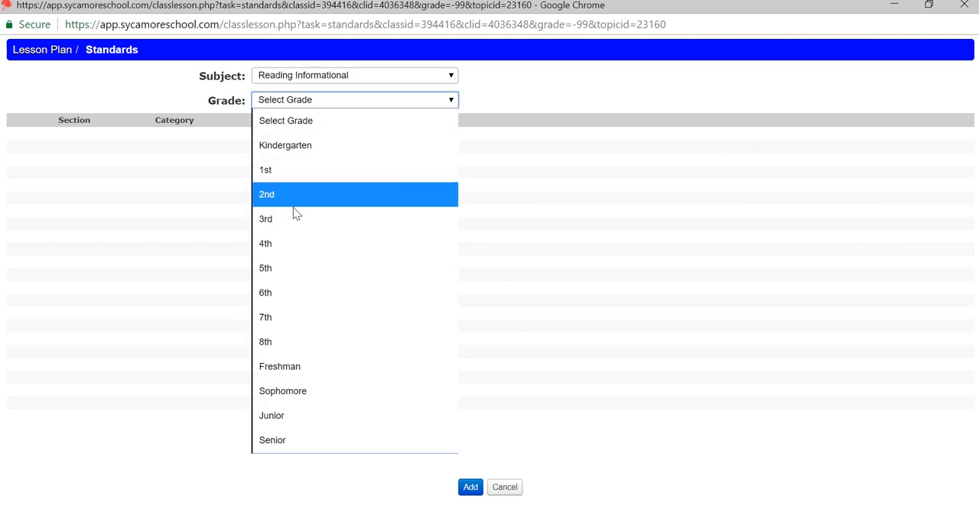
pyautogui.click(263, 219)
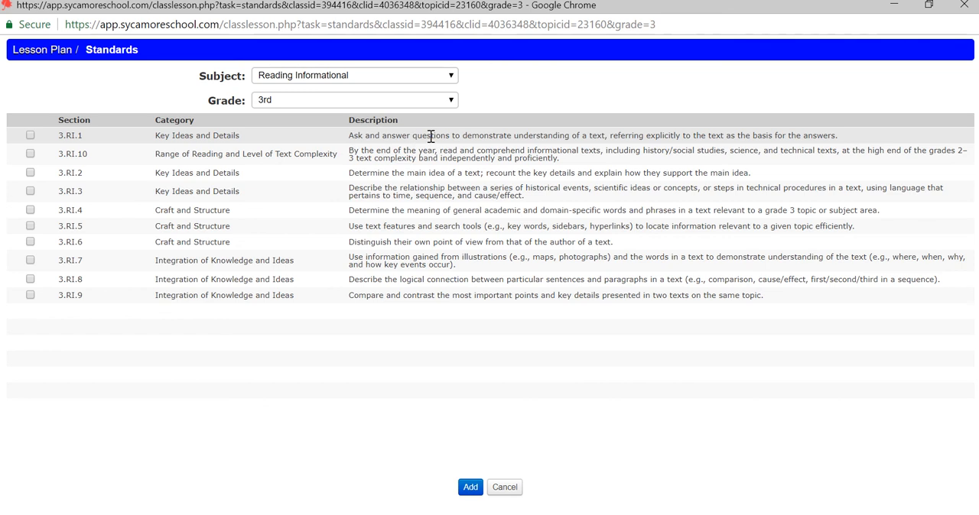
# Add standards 3.RI.1 and 3.RI.8 to the lesson plan, return to its general information, and close the plan
pyautogui.click(30, 135)
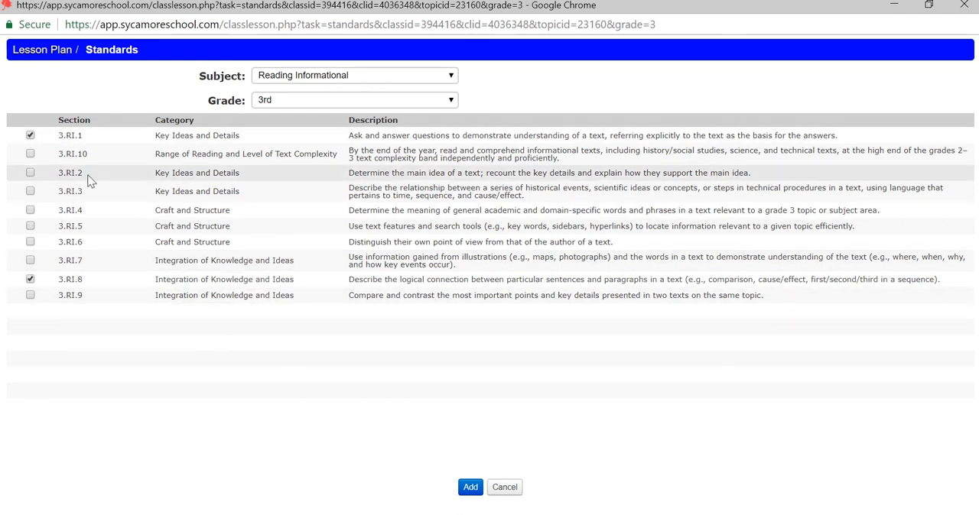
pyautogui.click(469, 490)
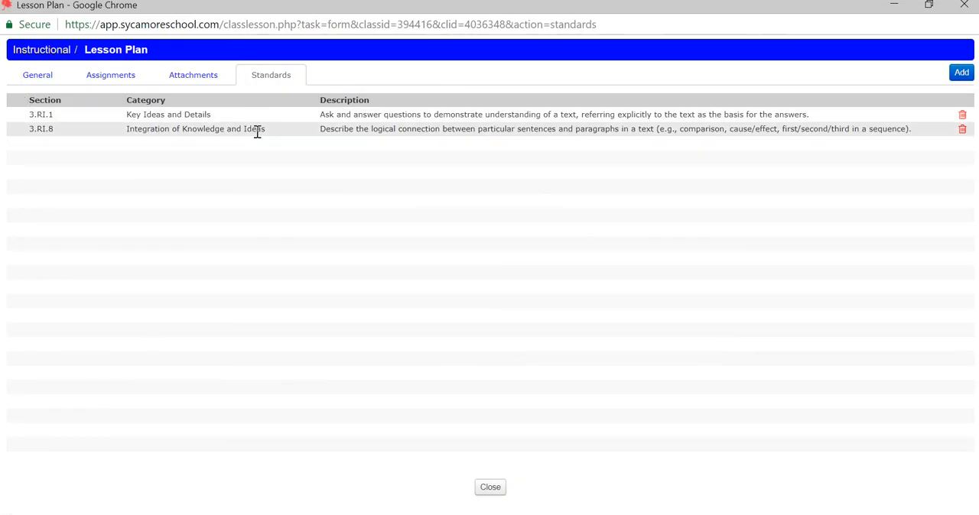
pyautogui.click(33, 79)
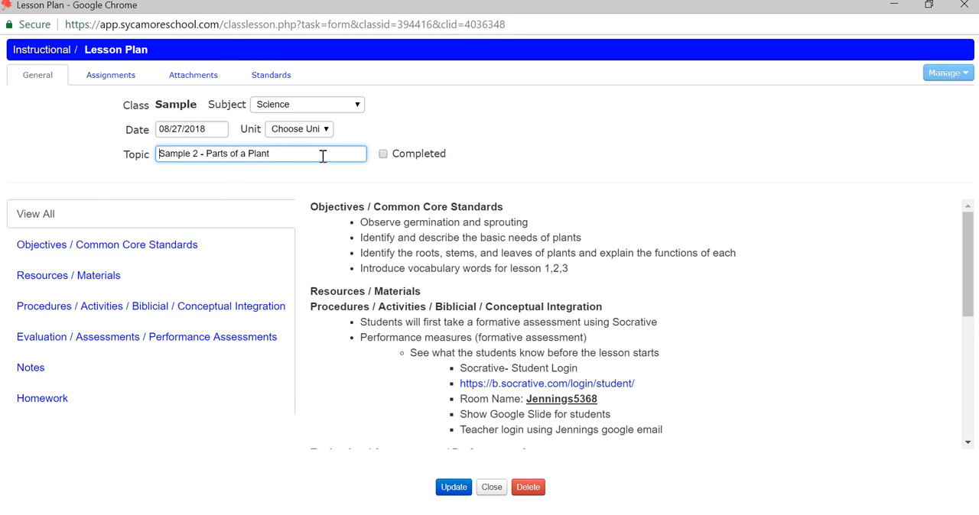
pyautogui.click(491, 490)
# Look over the Parts of a Plant source document in Word and switch back to the lesson plan list in Chrome
pyautogui.scroll(9, 477, 347)
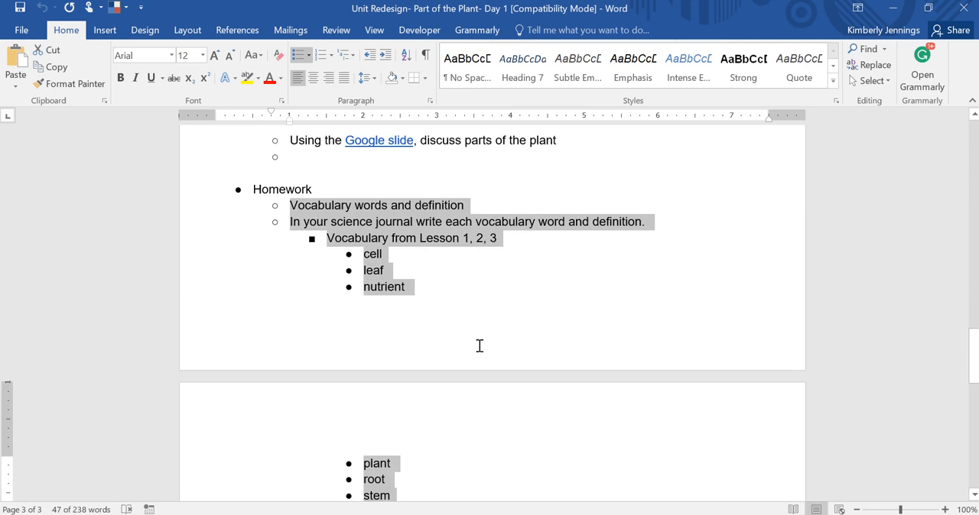
pyautogui.scroll(10, 479, 346)
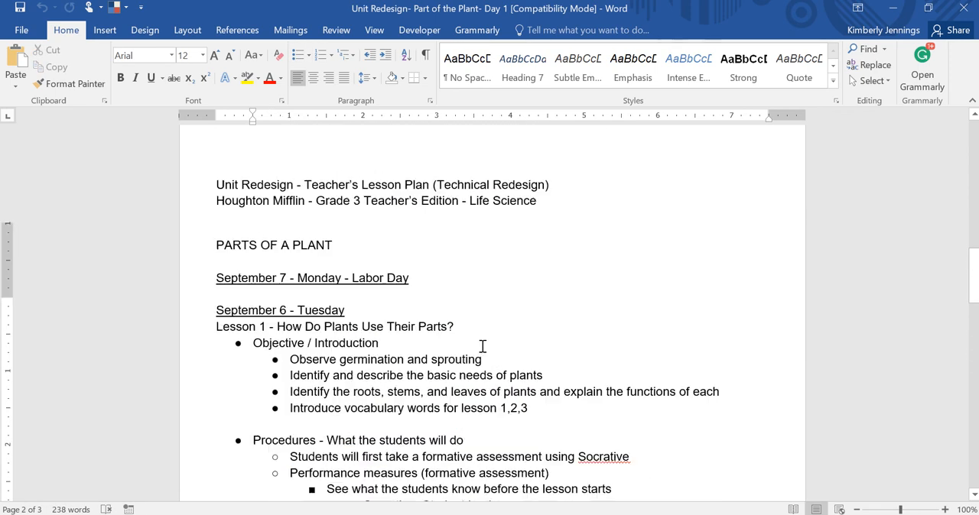
pyautogui.scroll(-7, 482, 347)
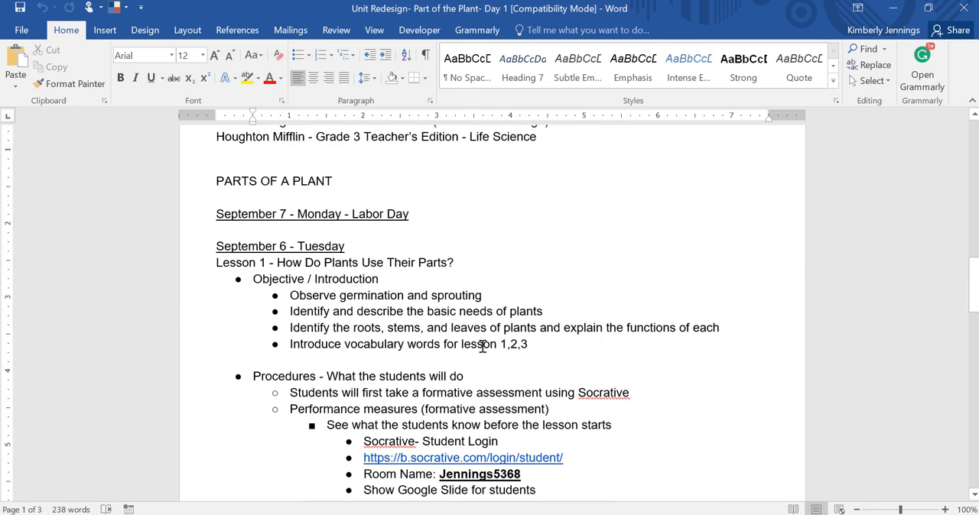
pyautogui.click(516, 514)
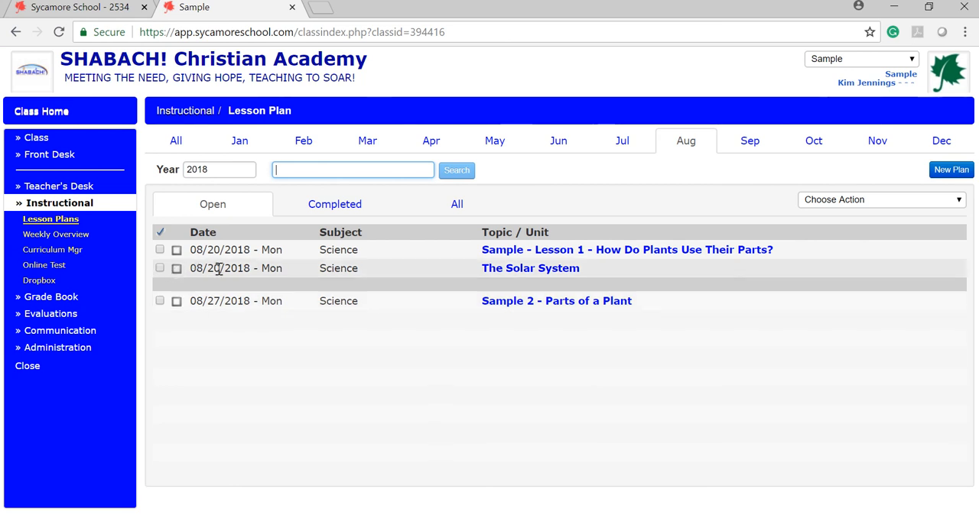
# Mark the 08/20/2018 lesson plan "The Solar System" as completed and show the completed plans
pyautogui.click(176, 269)
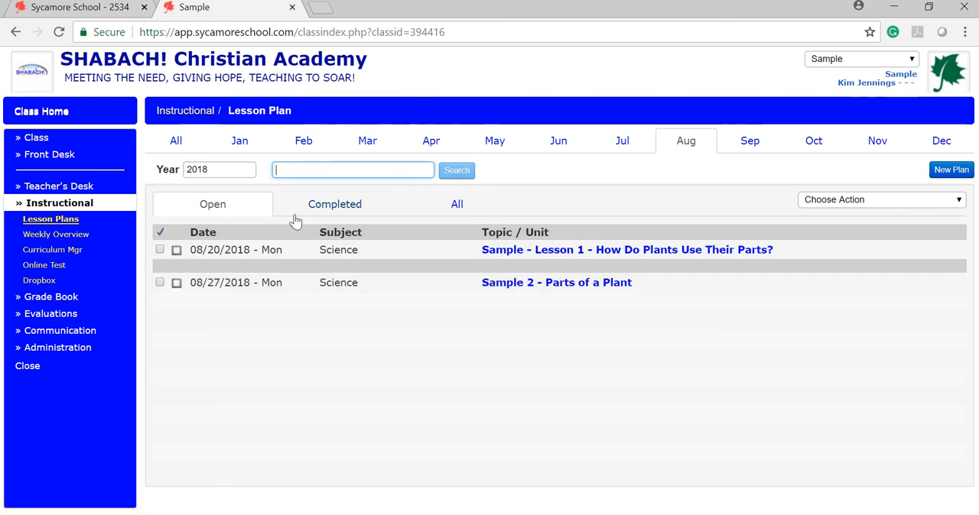
pyautogui.click(333, 211)
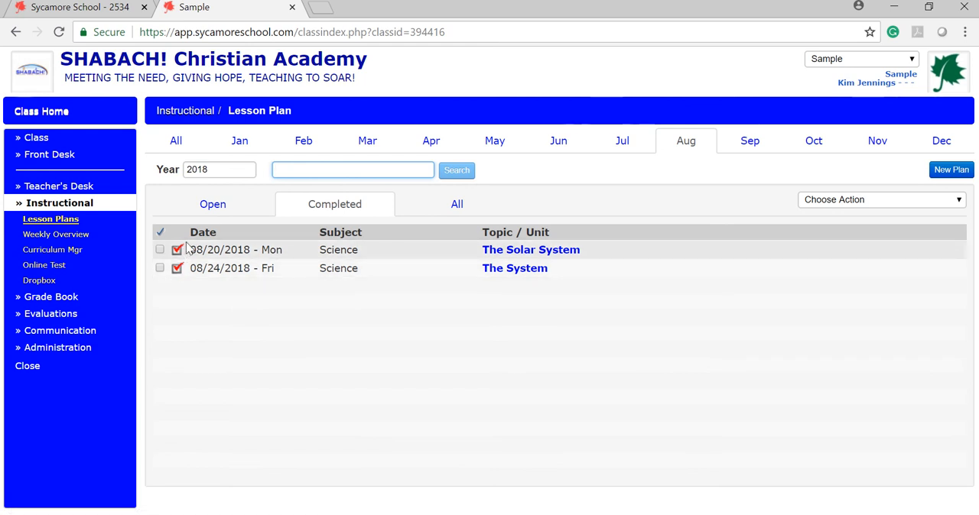
# Show all August lesson plans, both open and completed, and check the available plan actions without choosing one
pyautogui.click(465, 207)
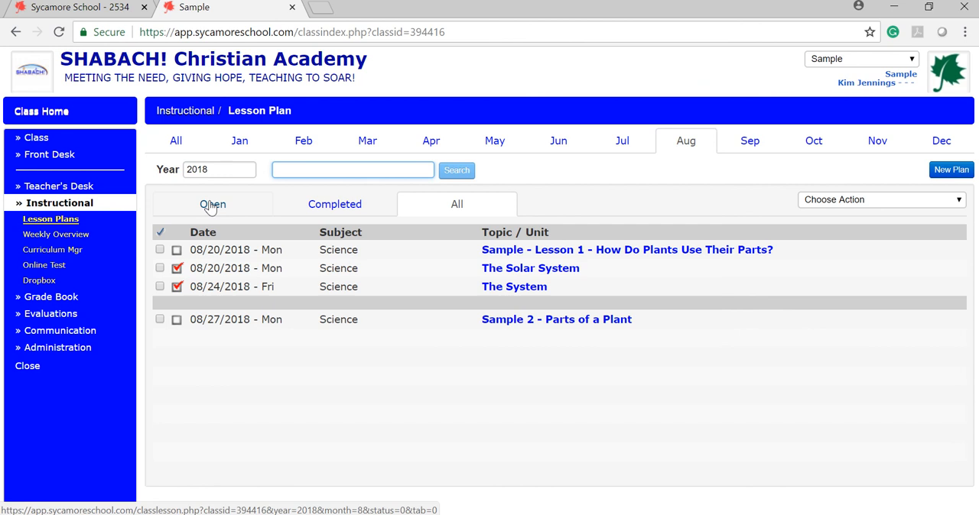
pyautogui.click(959, 202)
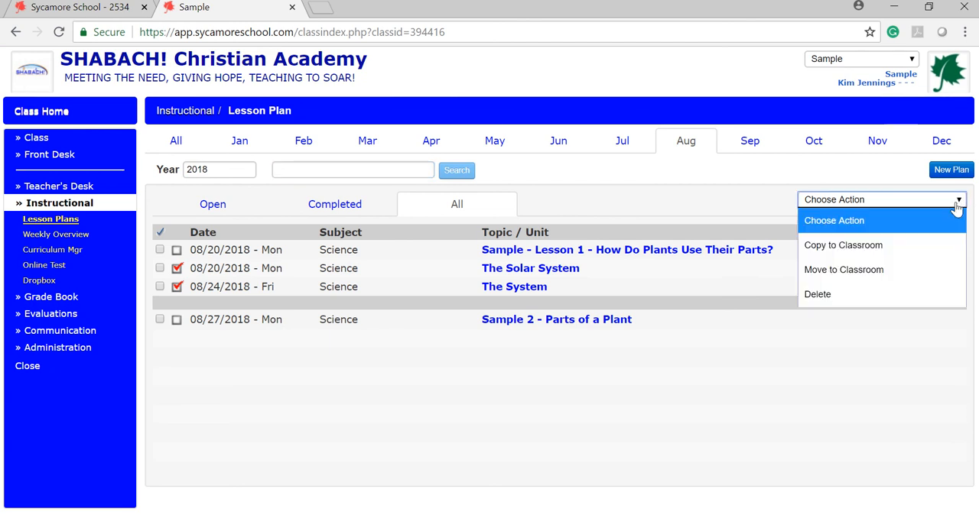
pyautogui.click(383, 347)
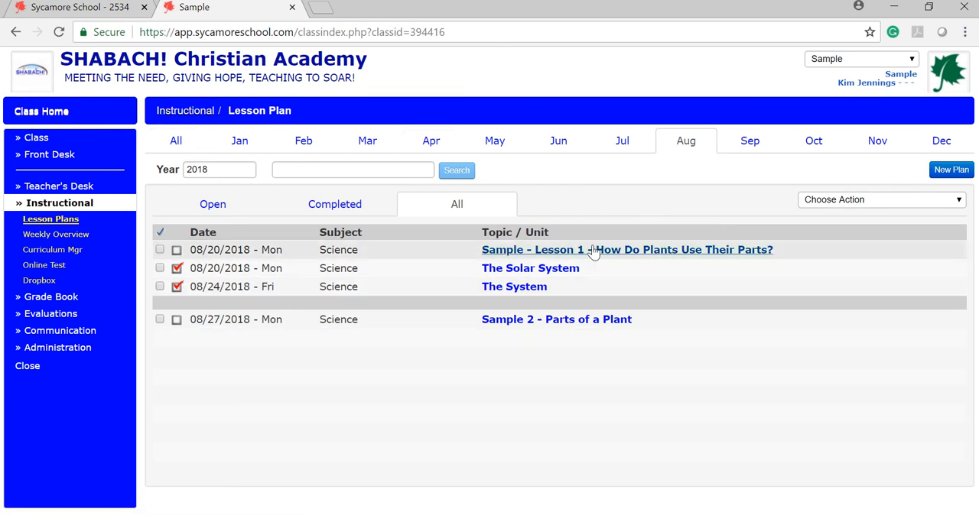
# Open "Sample 2 - Parts of a Plant", review its Homework and Objectives / Common Core Standards sections, and close it unchanged
pyautogui.click(521, 322)
pyautogui.click(707, 38)
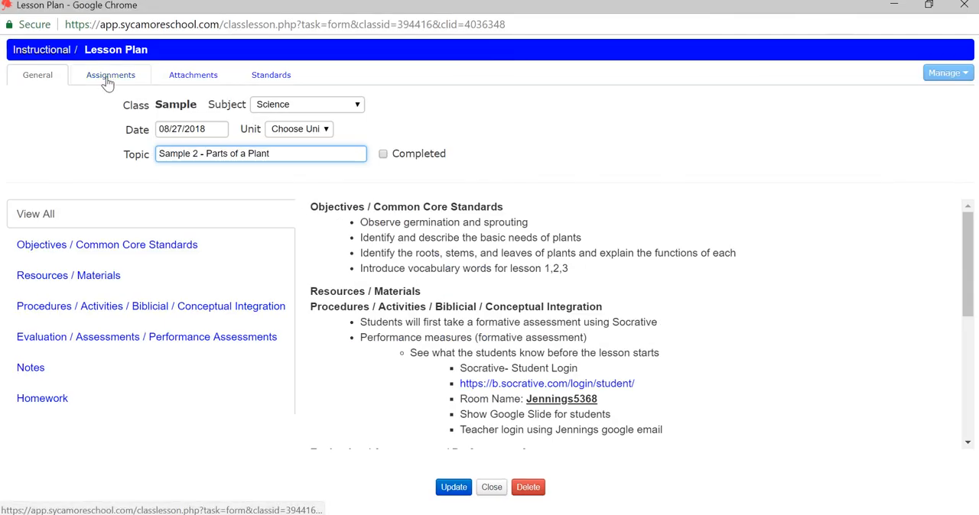
pyautogui.click(88, 409)
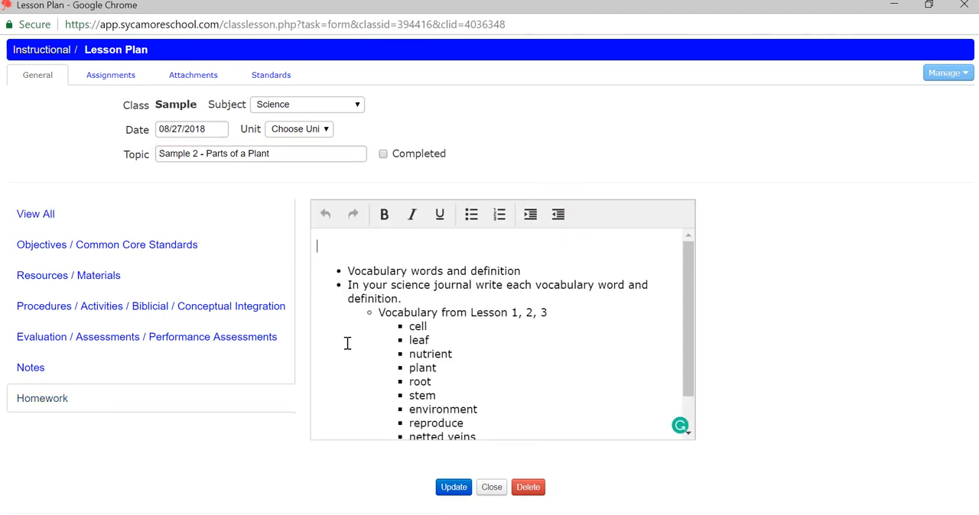
pyautogui.click(23, 246)
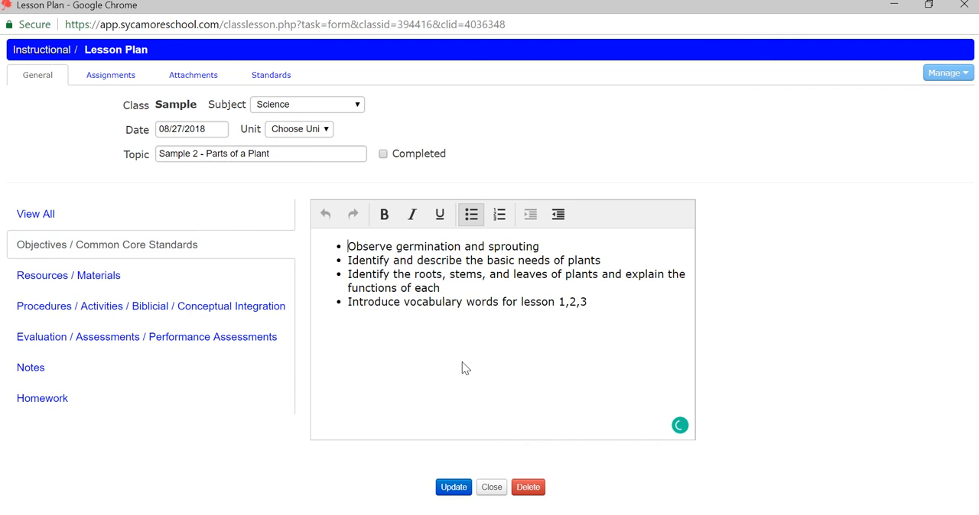
pyautogui.click(490, 488)
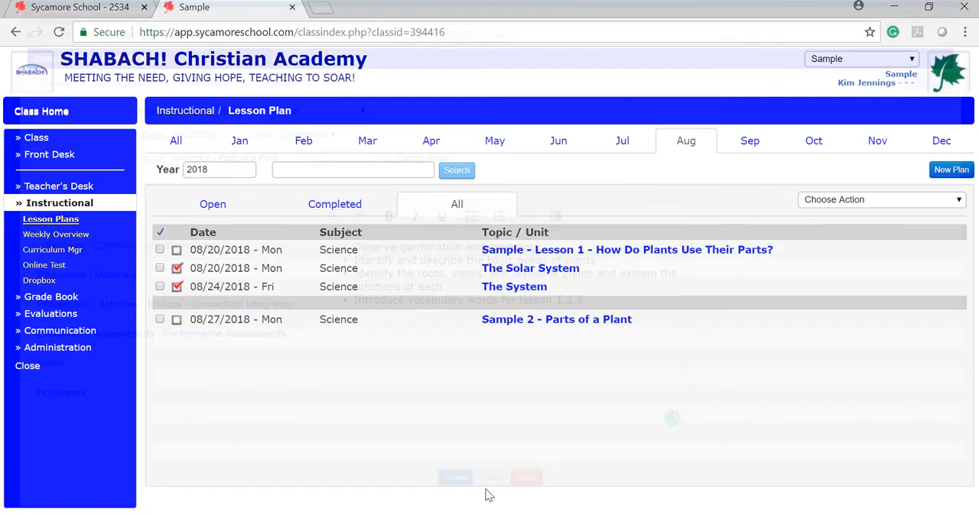
# Review the Science weekly overview's objectives and homework for Mon - Aug 27th, and return to the lesson plan list
pyautogui.click(71, 236)
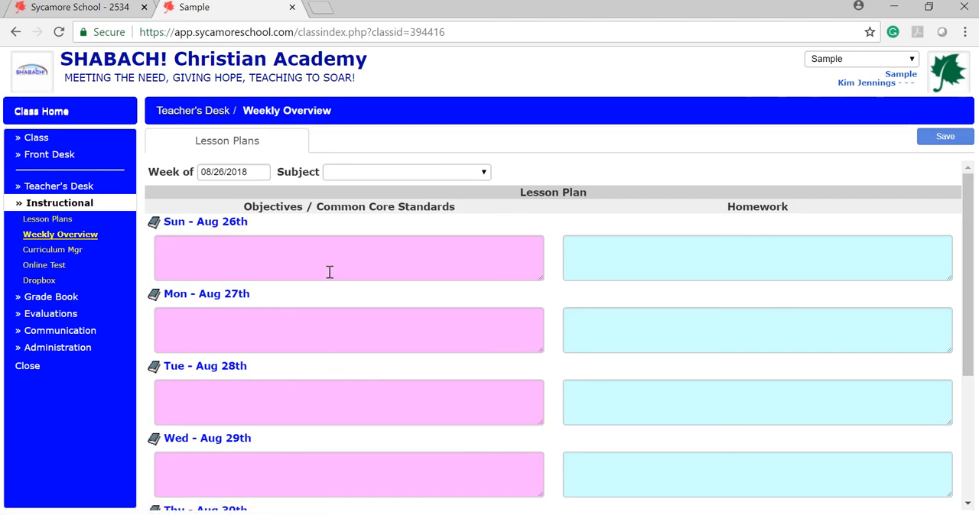
pyautogui.click(482, 174)
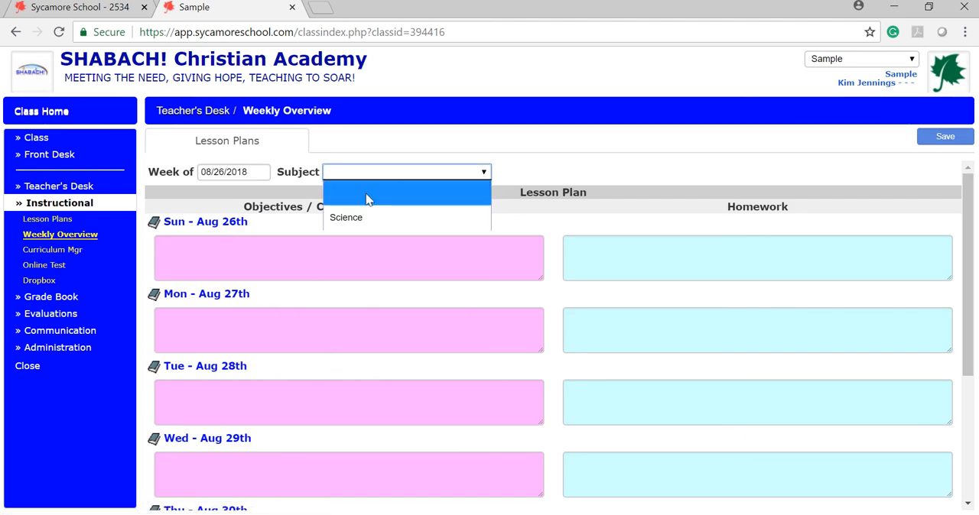
pyautogui.click(345, 218)
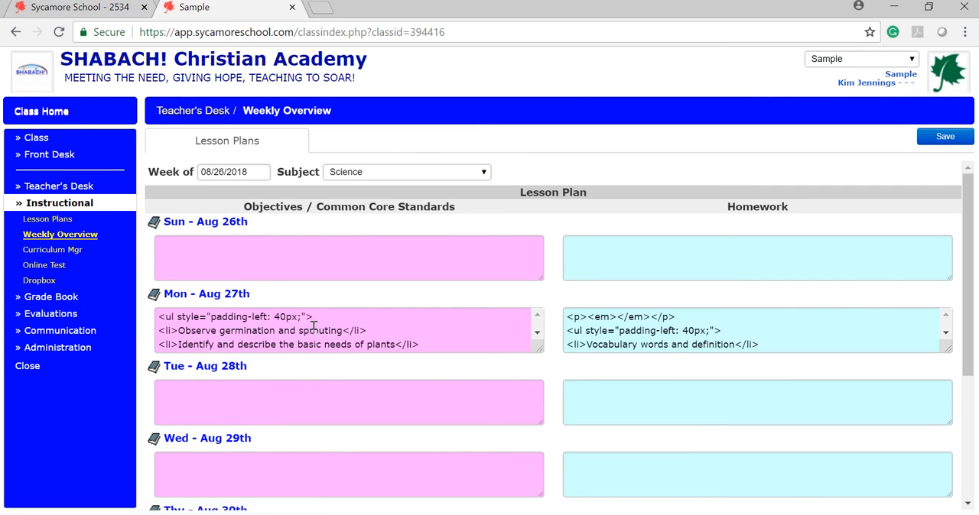
pyautogui.scroll(-3, 313, 327)
pyautogui.scroll(3, 321, 327)
pyautogui.scroll(-3, 663, 338)
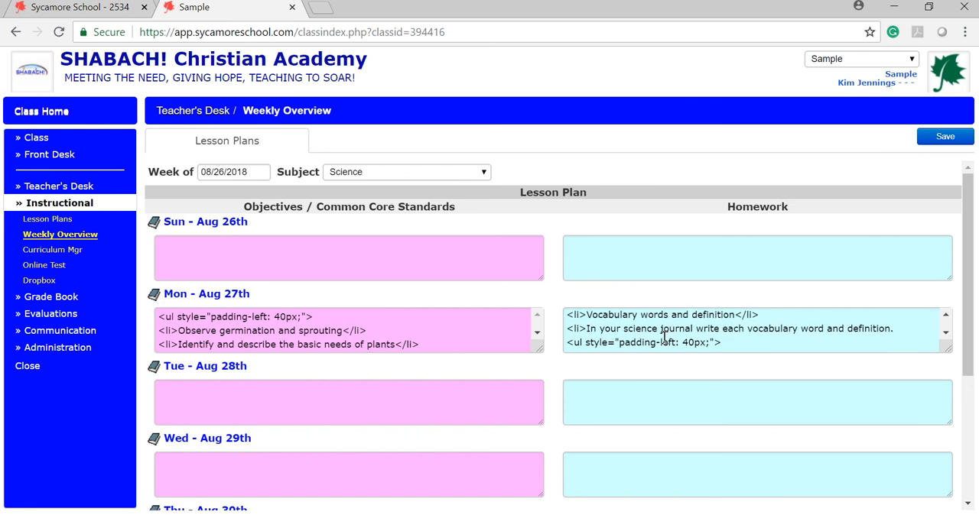
pyautogui.scroll(-3, 663, 338)
pyautogui.scroll(6, 664, 338)
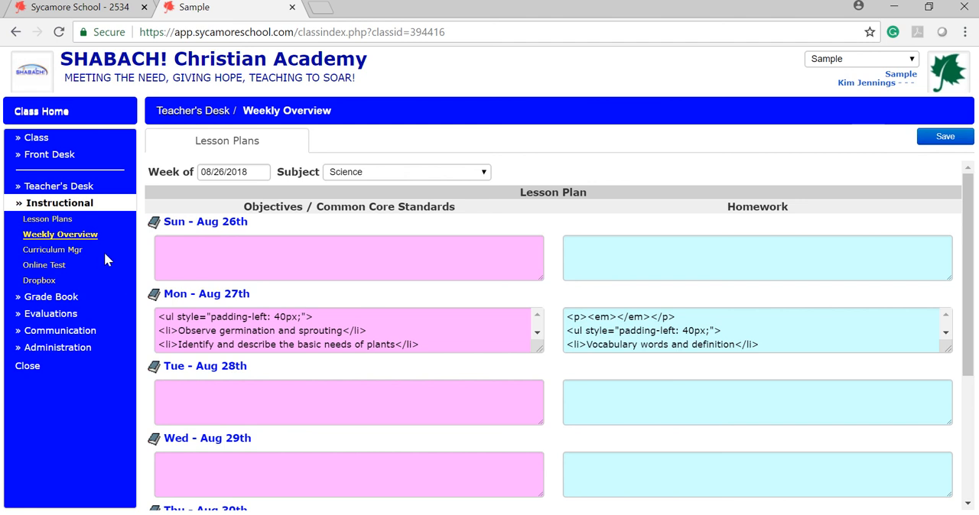
pyautogui.click(59, 222)
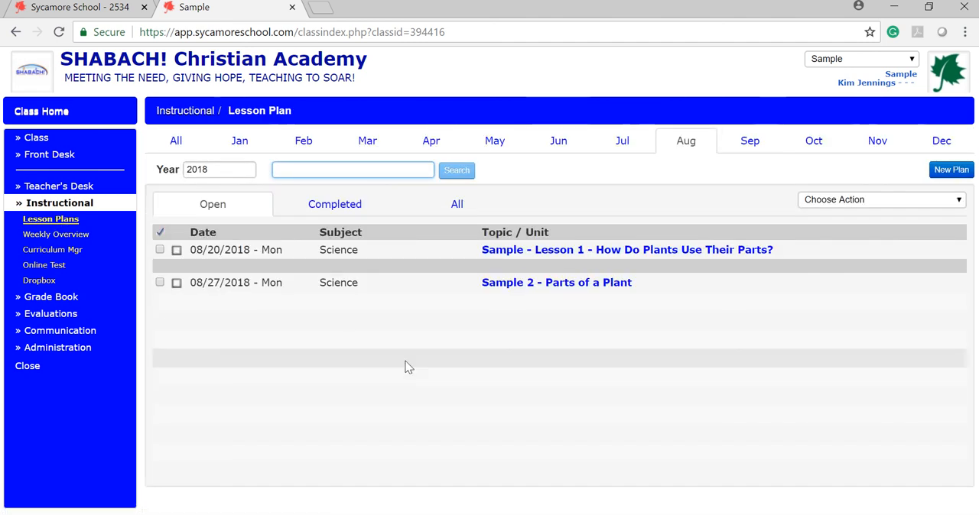